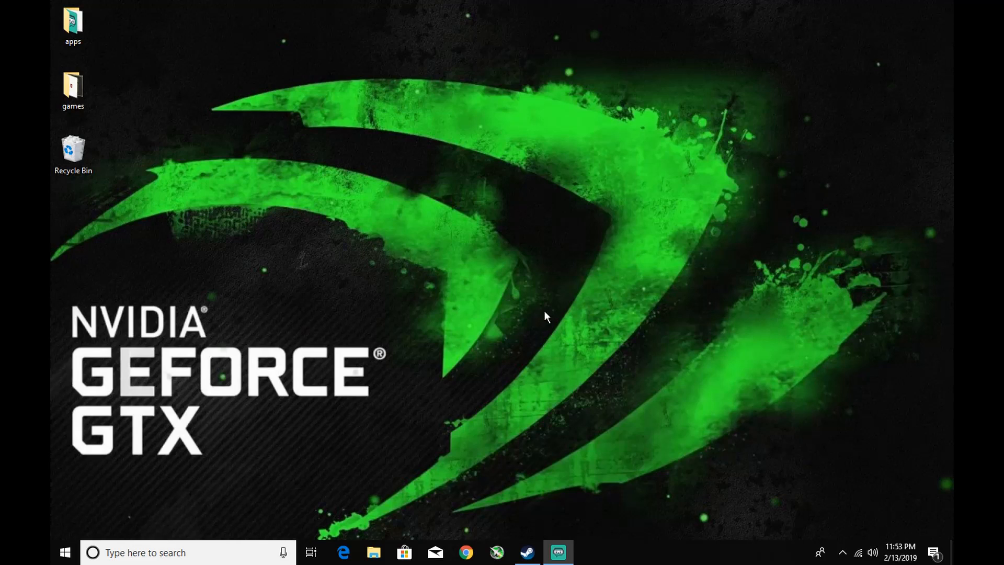
# Step: Open Google Chrome, search the web for amazon and go to the Amazon store site
pyautogui.click(464, 554)
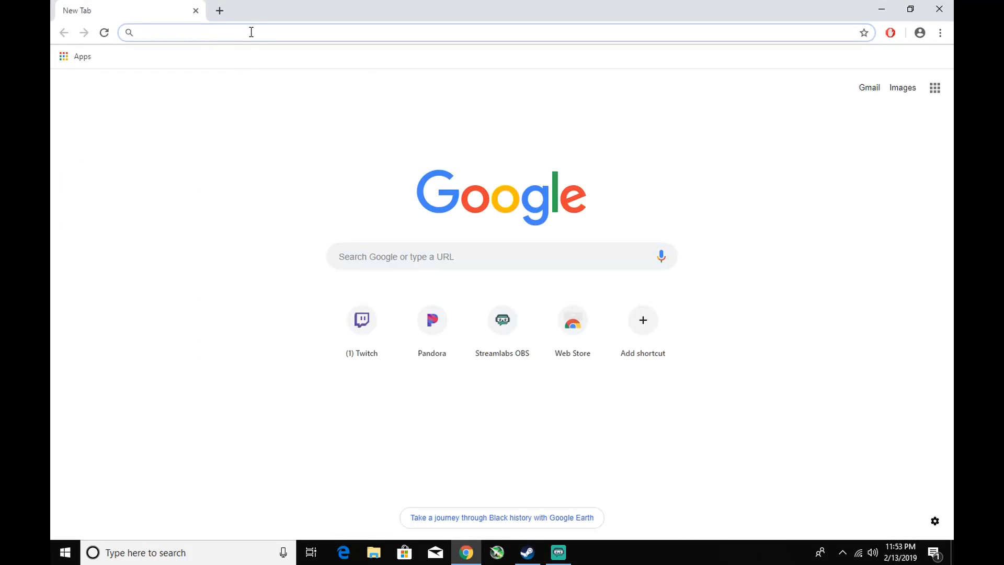
pyautogui.write('amazon')
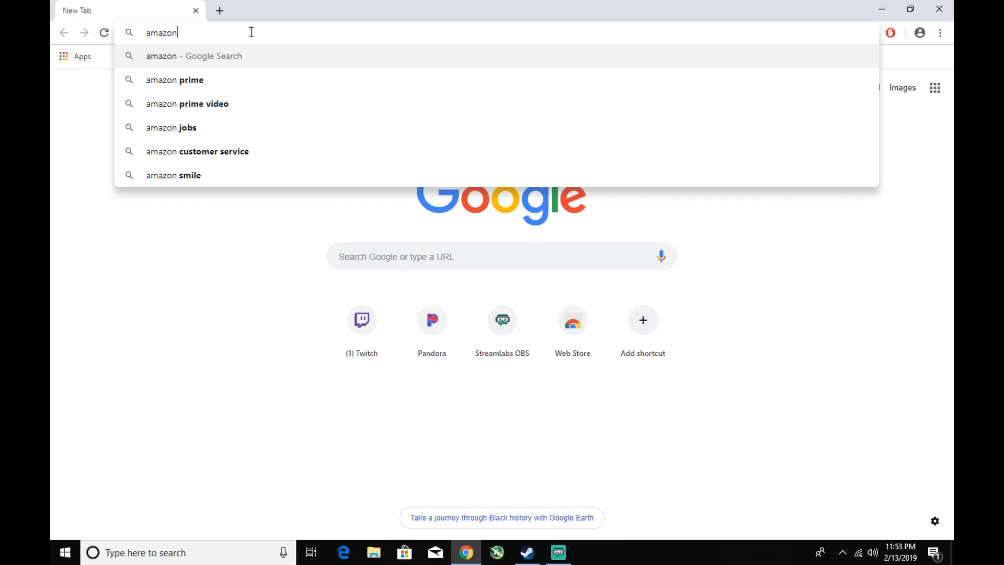
pyautogui.press('Return')
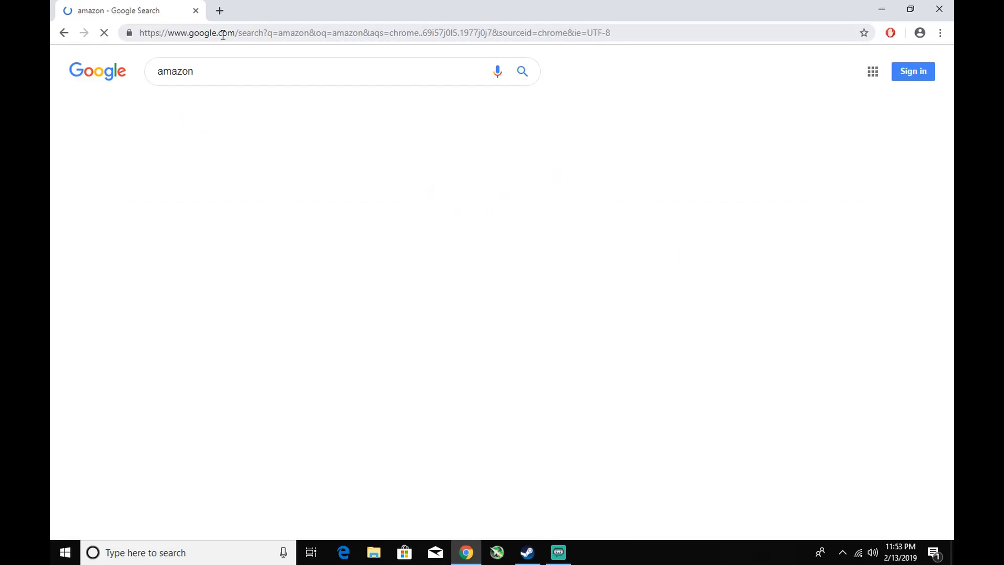
pyautogui.click(234, 162)
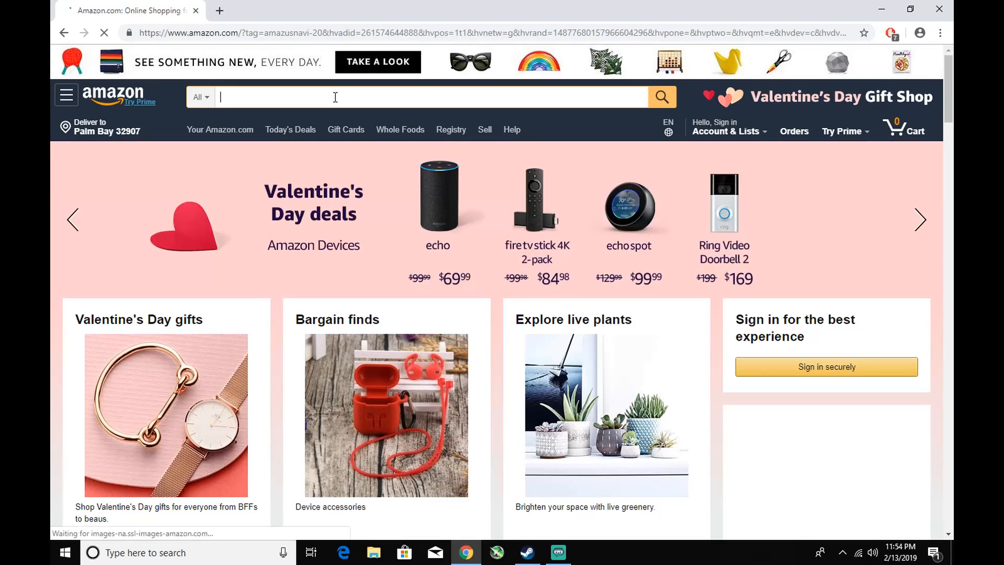
# Step: Search Amazon for "kingston a400" and open the listing for the Kingston A400 240GB SATA 3 solid state drive
pyautogui.write('ki')
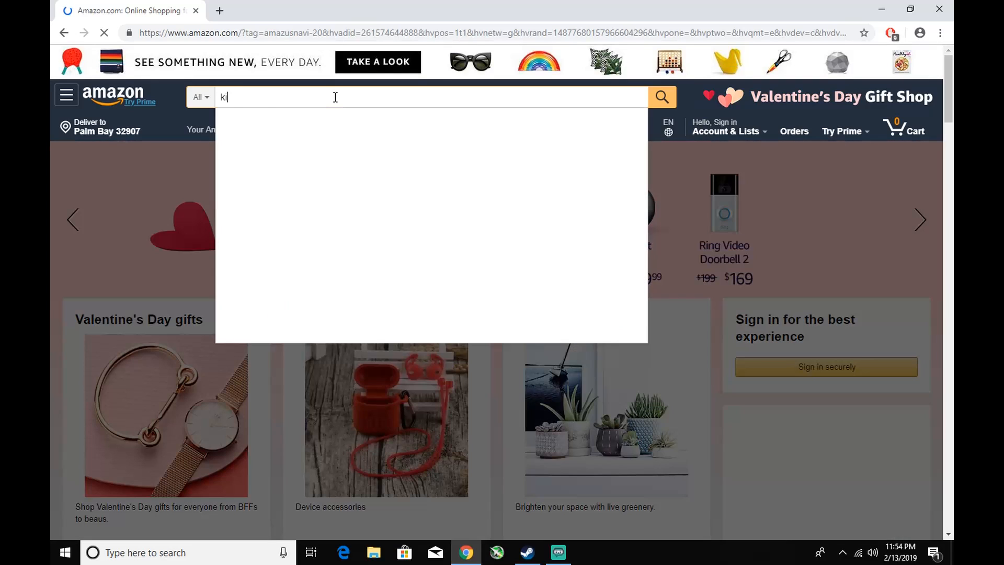
pyautogui.write('ngston')
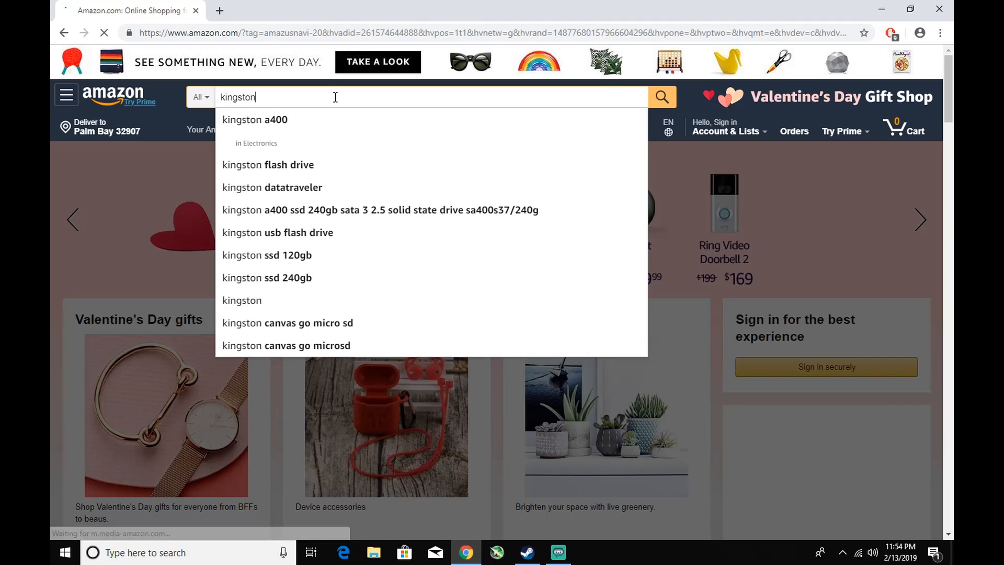
pyautogui.click(302, 120)
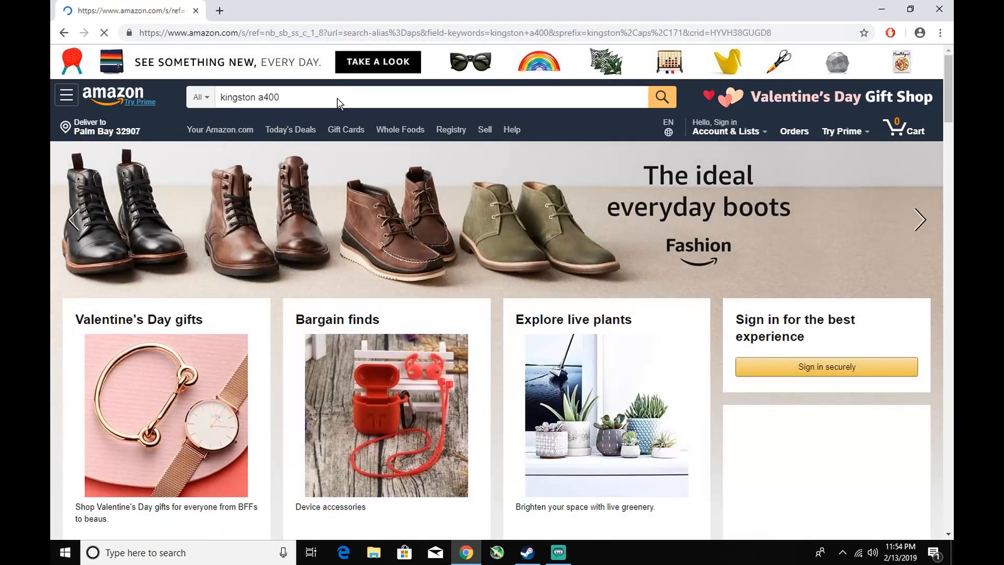
pyautogui.scroll(-1, 534, 345)
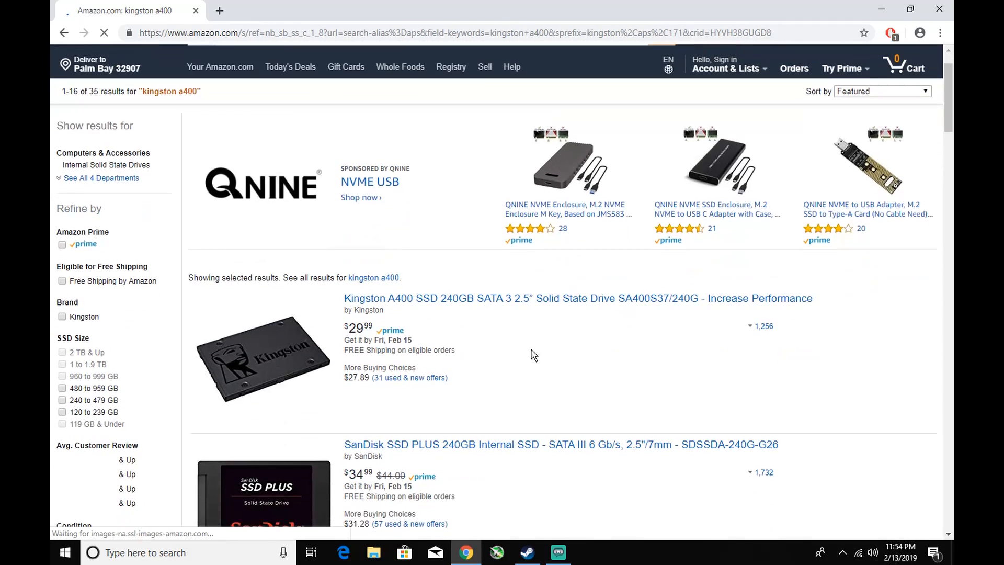
pyautogui.scroll(-3, 497, 335)
pyautogui.scroll(-3, 498, 335)
pyautogui.scroll(4, 437, 314)
pyautogui.click(475, 179)
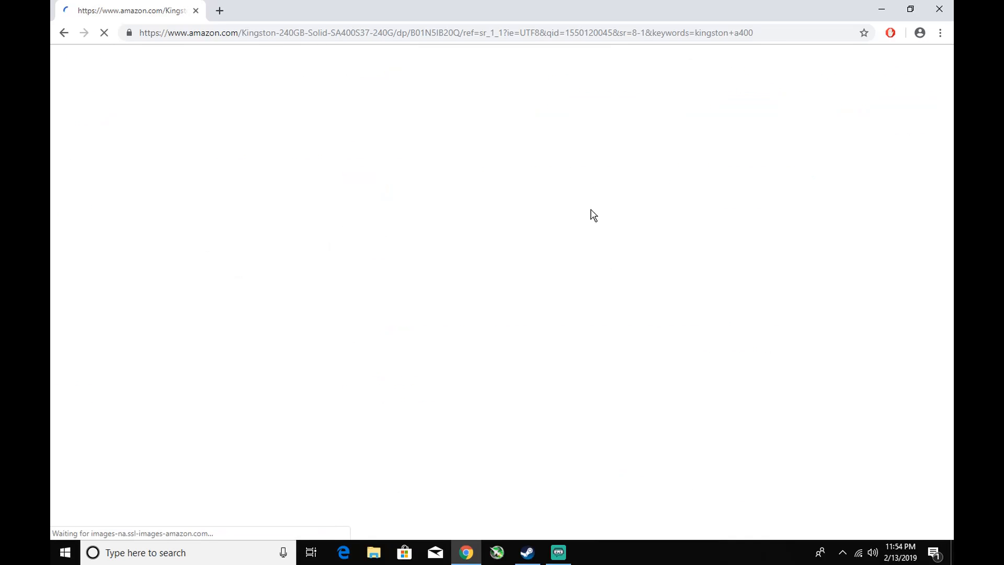
# Step: Choose the 120G capacity of the Kingston A400 and examine its rating, price and product details
pyautogui.scroll(-3, 549, 293)
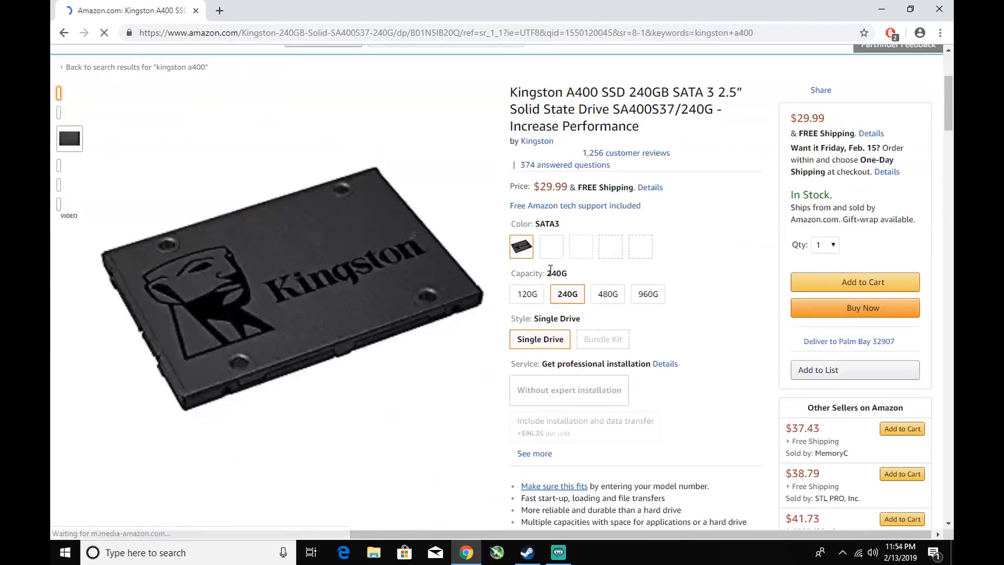
pyautogui.click(534, 297)
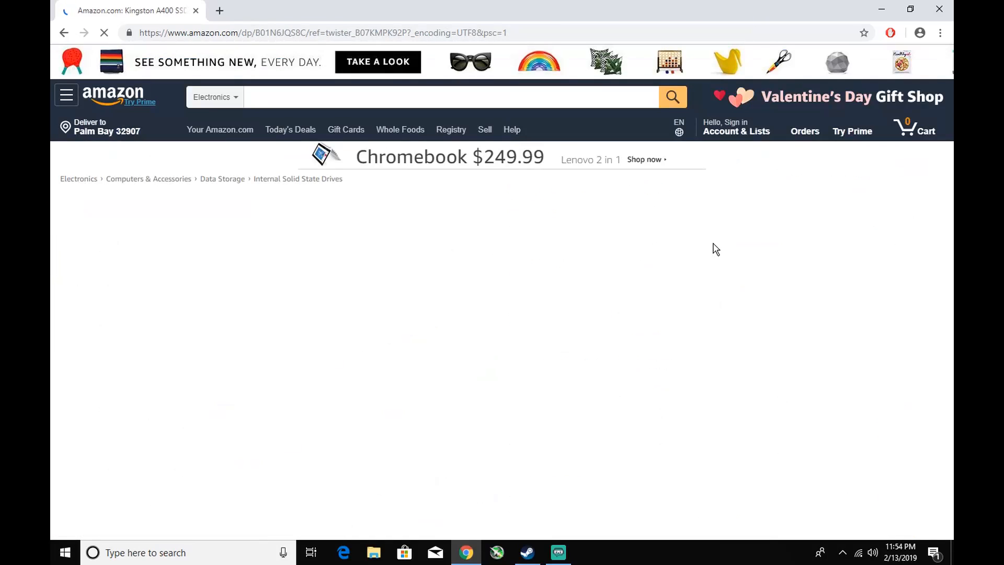
pyautogui.scroll(-1, 713, 253)
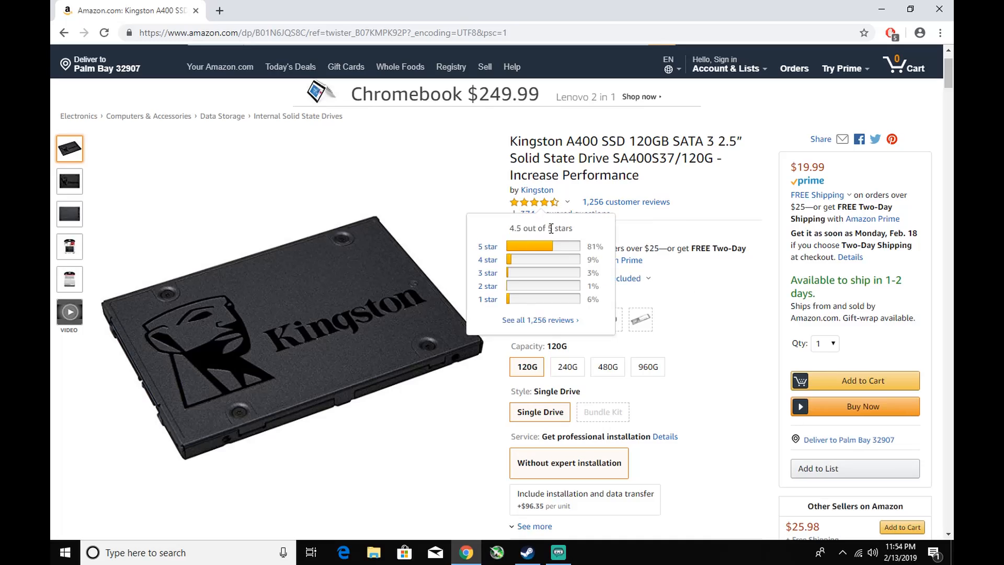
pyautogui.scroll(-6, 367, 481)
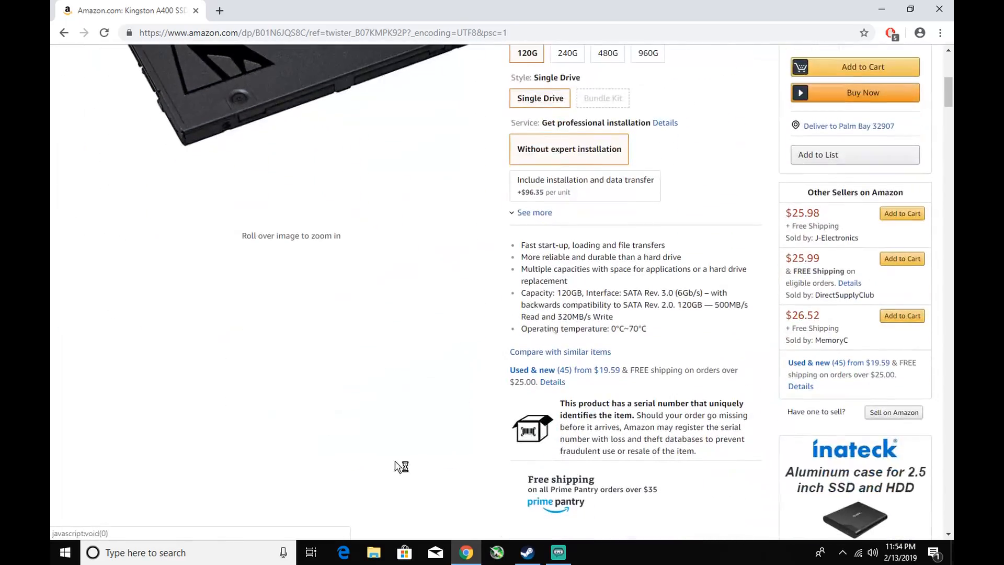
pyautogui.scroll(5, 668, 343)
pyautogui.scroll(3, 732, 350)
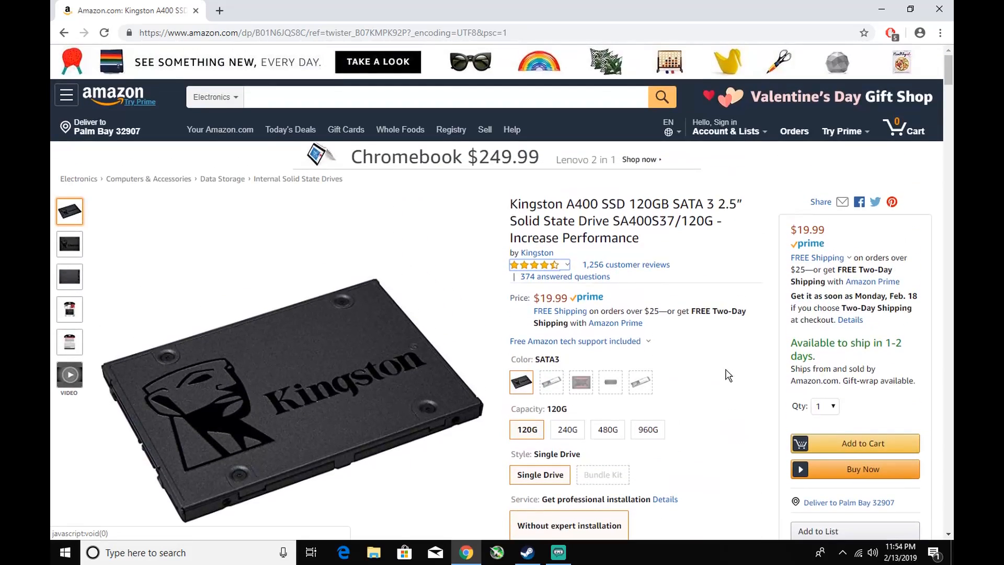
# Step: Compare the 960G capacity's price with the 120G version of the Kingston A400, and close the product page
pyautogui.click(655, 431)
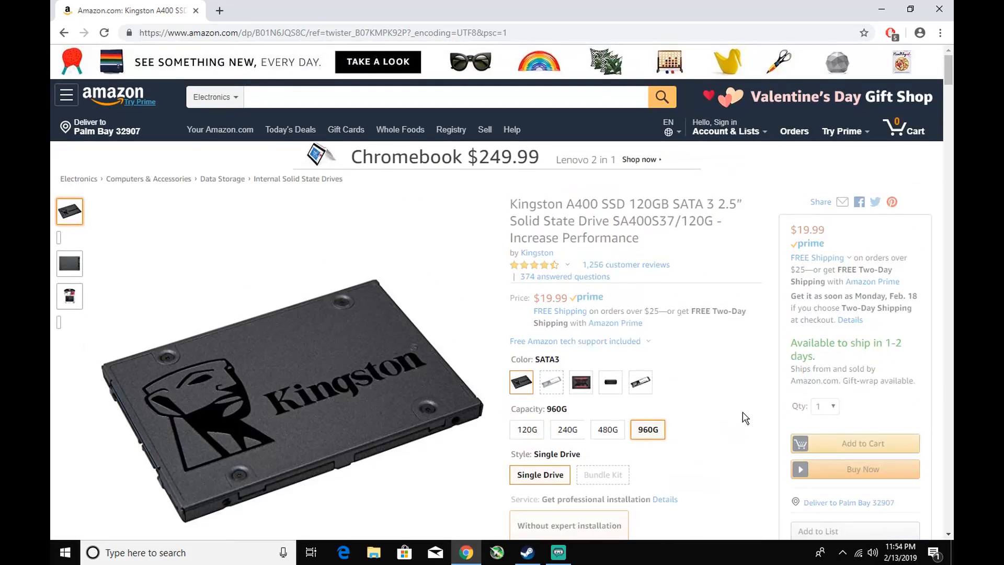
pyautogui.click(526, 430)
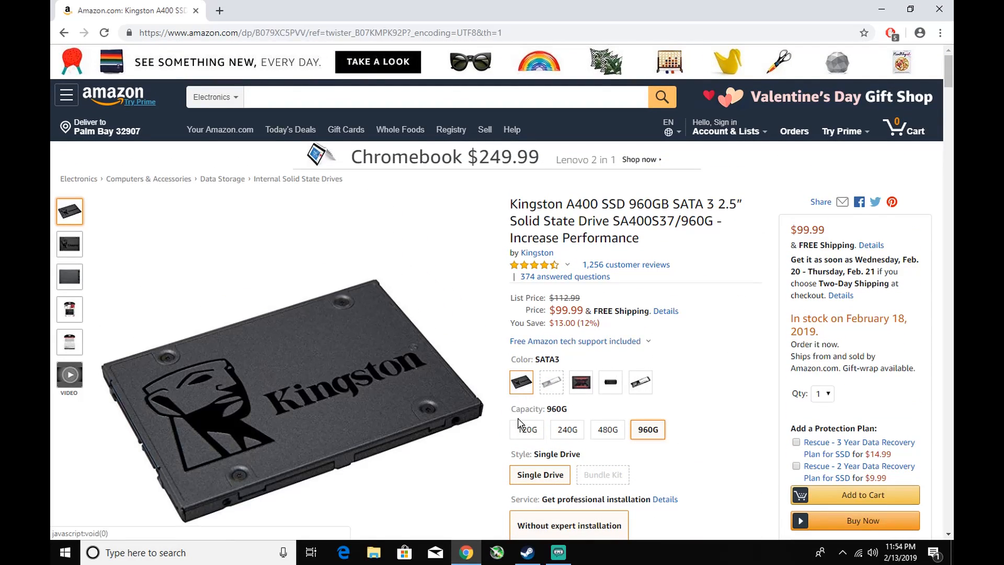
pyautogui.click(551, 430)
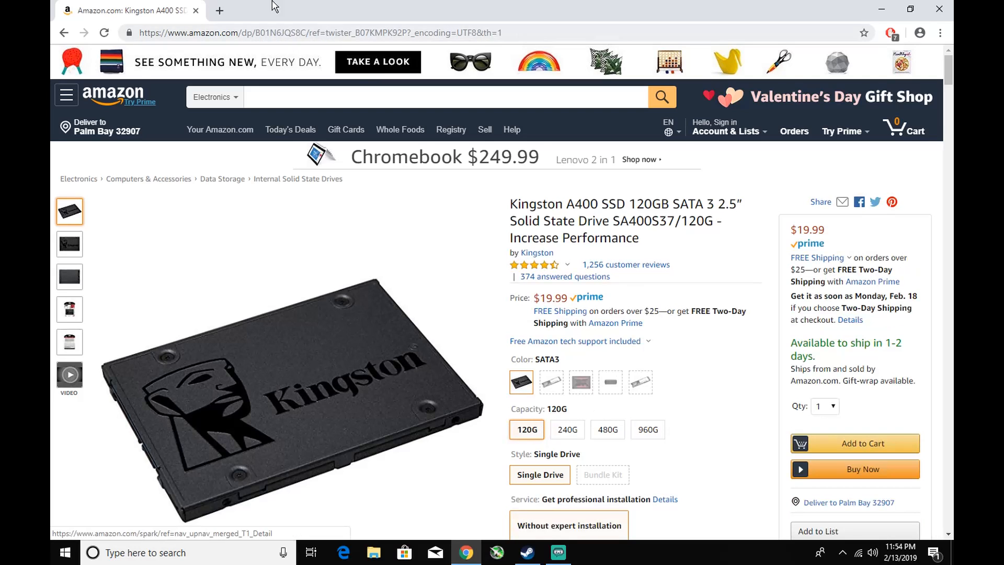
pyautogui.scroll(-2, 262, 398)
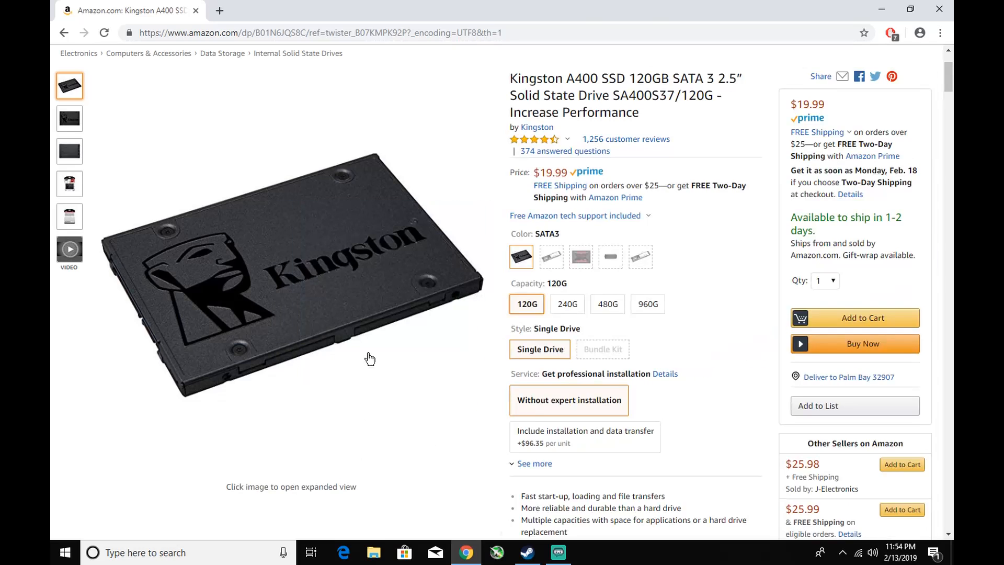
pyautogui.scroll(2, 599, 152)
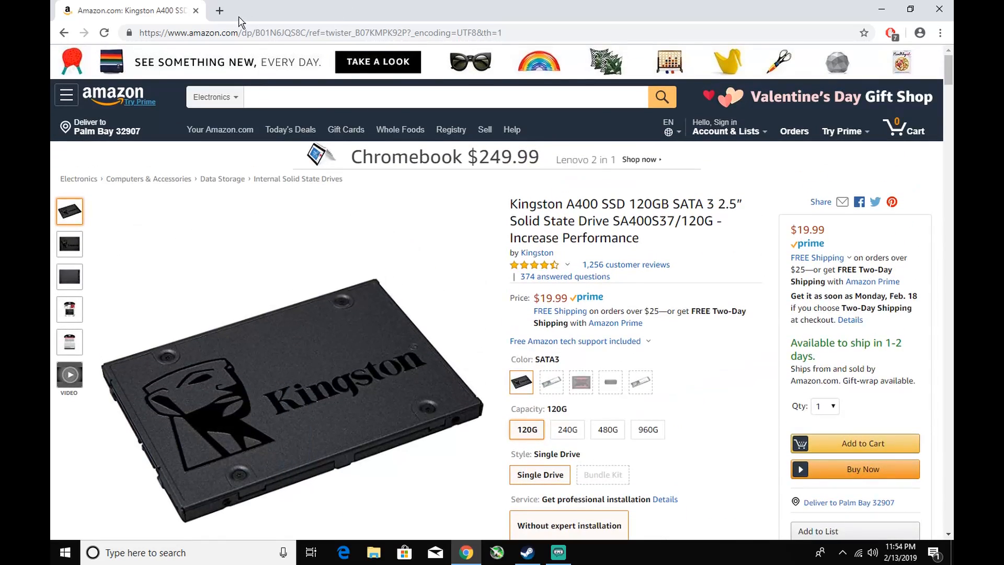
pyautogui.click(196, 10)
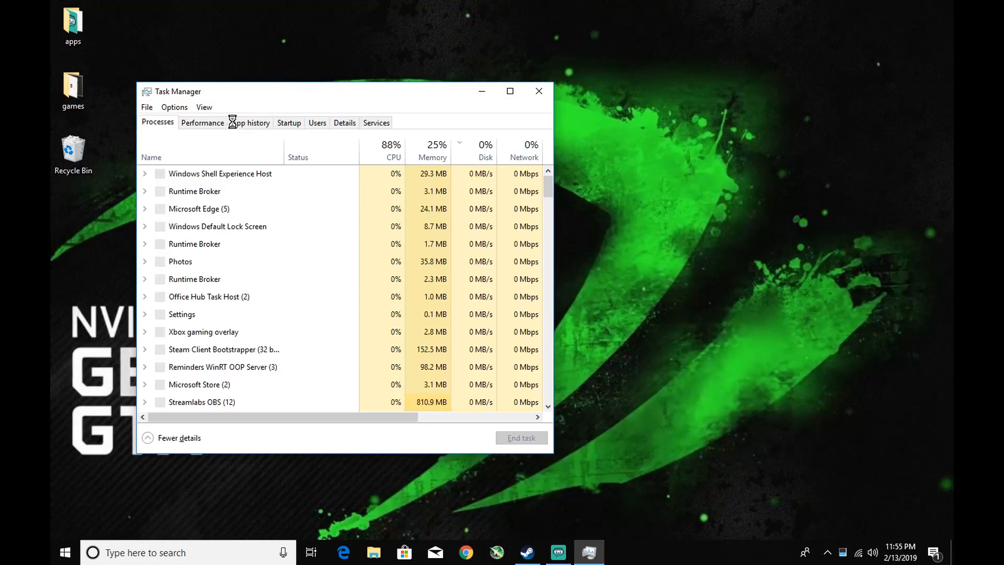
# Step: In Task Manager, review the startup programs and the options for Microsoft OneDrive and the Windows Defender notification entry, and close it
pyautogui.click(303, 126)
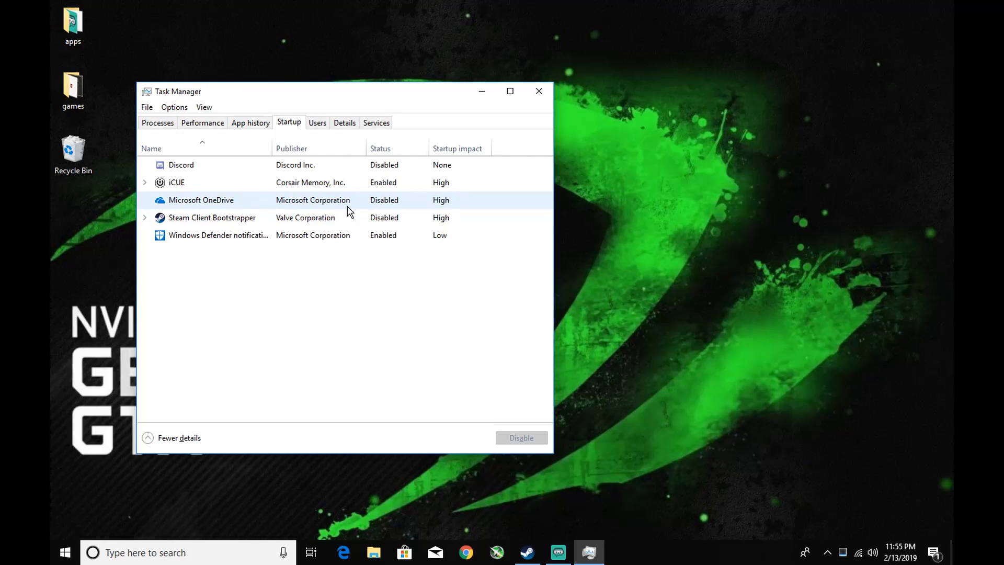
pyautogui.rightClick(214, 204)
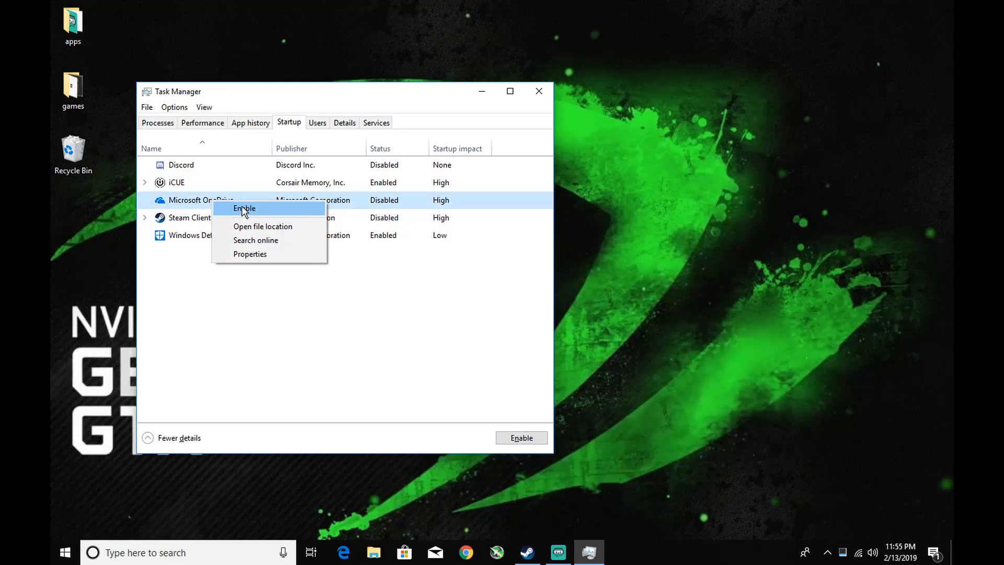
pyautogui.click(188, 256)
pyautogui.rightClick(196, 238)
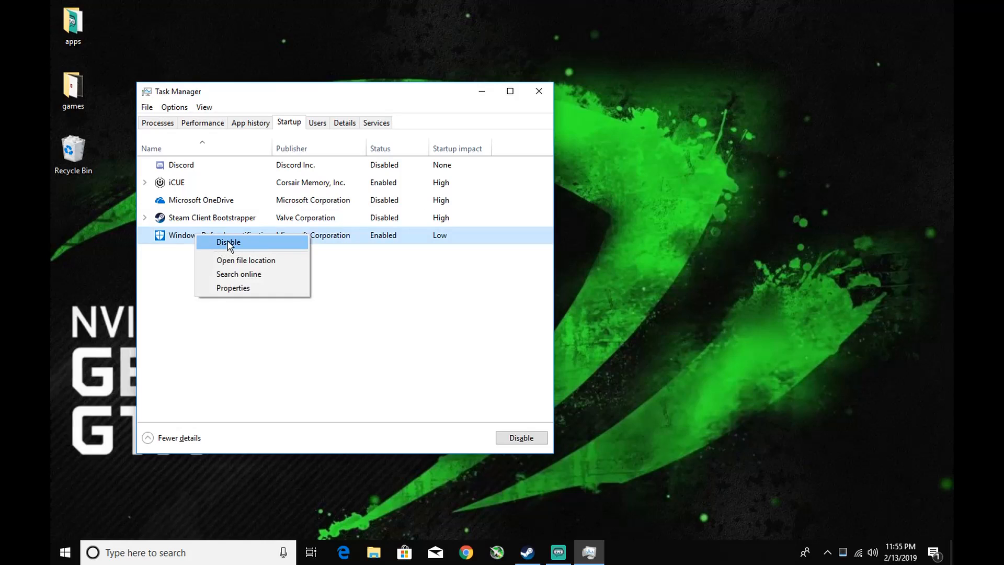
pyautogui.click(150, 314)
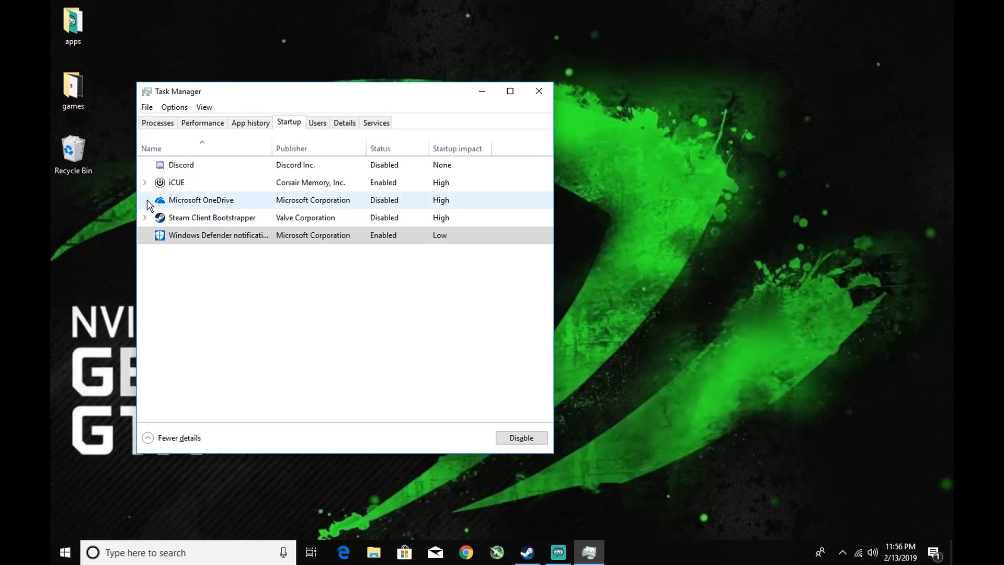
pyautogui.click(539, 92)
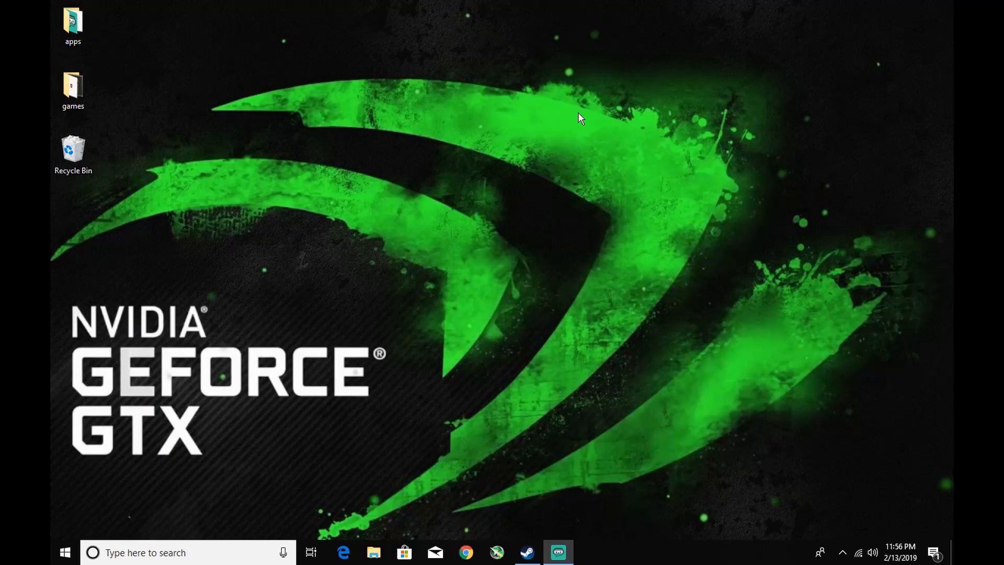
# Step: Open File Explorer and look through the local disks, ending on Local Disk (C:)
pyautogui.click(378, 559)
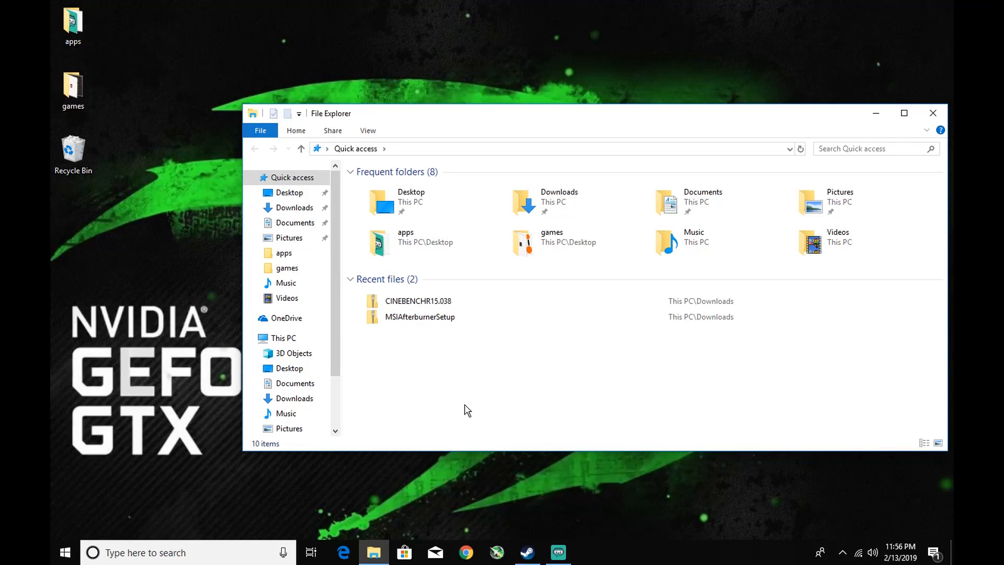
pyautogui.scroll(-2, 324, 394)
pyautogui.click(305, 388)
pyautogui.click(305, 407)
pyautogui.click(307, 391)
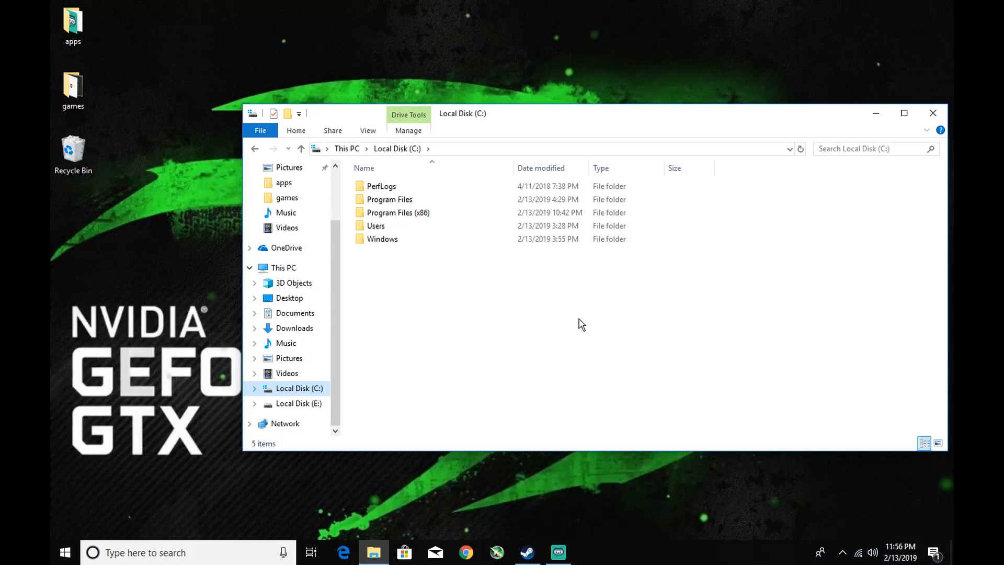
# Step: View the contents of the Program Files (x86) folder, return to Local Disk (C:) and close File Explorer
pyautogui.click(473, 214)
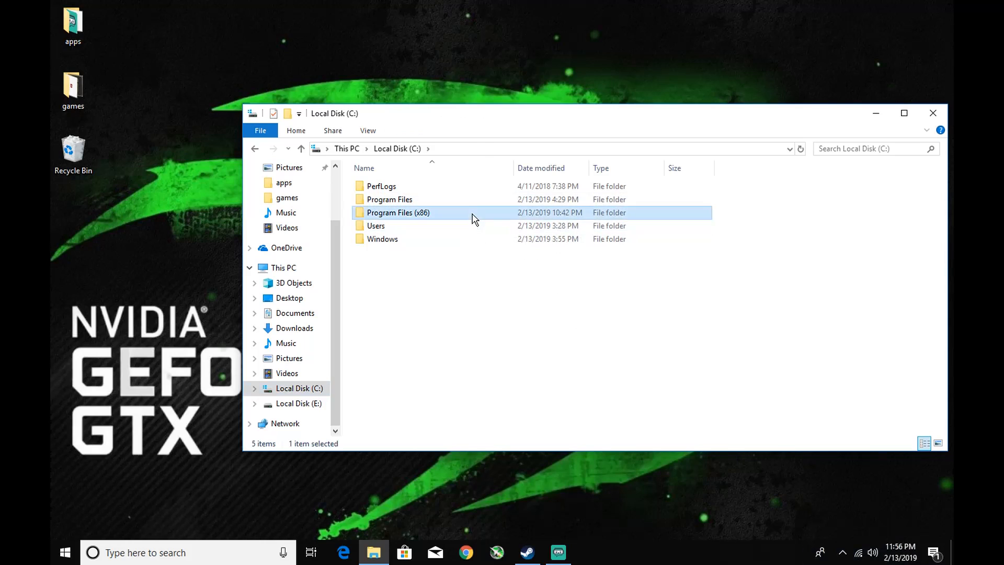
pyautogui.doubleClick(473, 215)
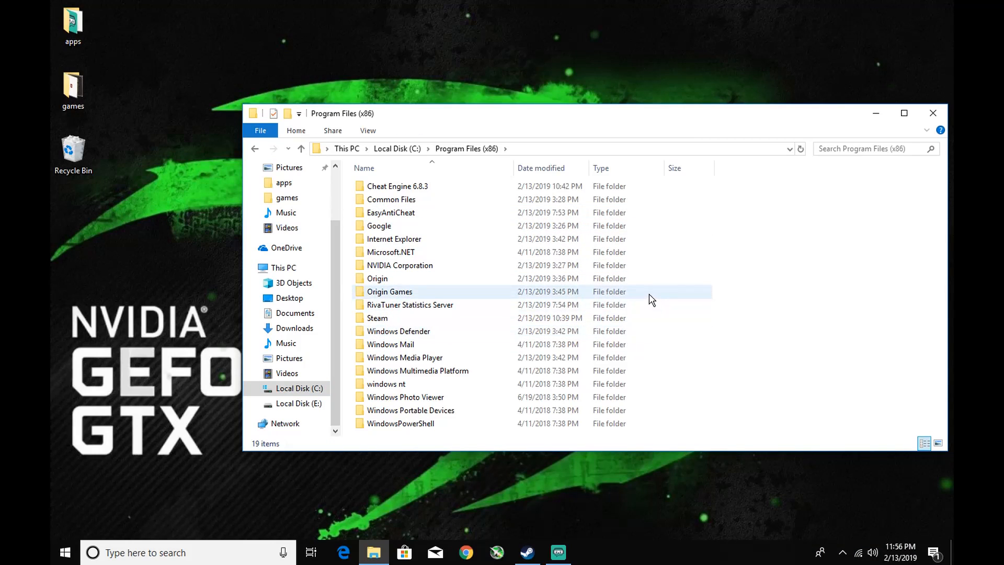
pyautogui.hotkey('alt', 'Left')
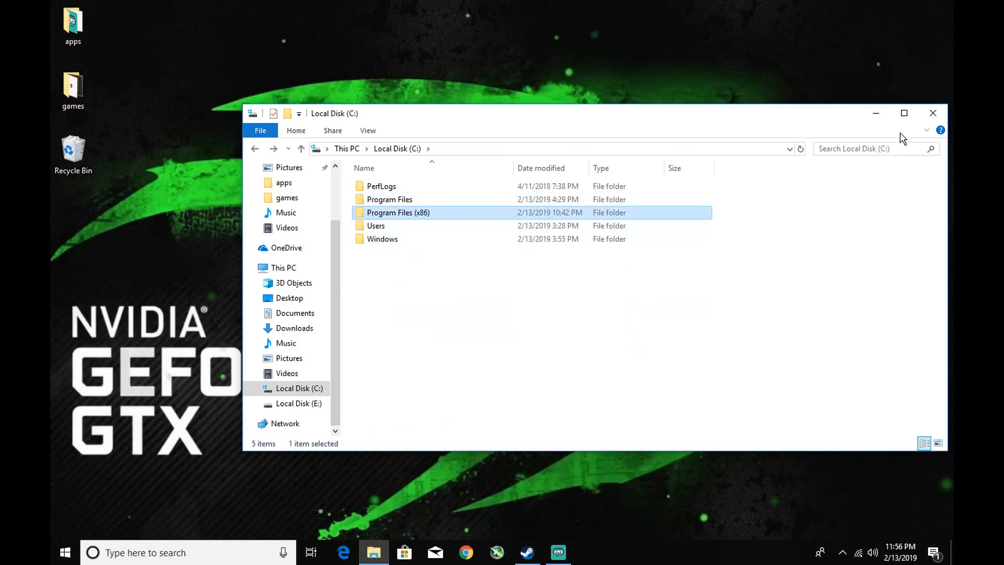
pyautogui.click(934, 114)
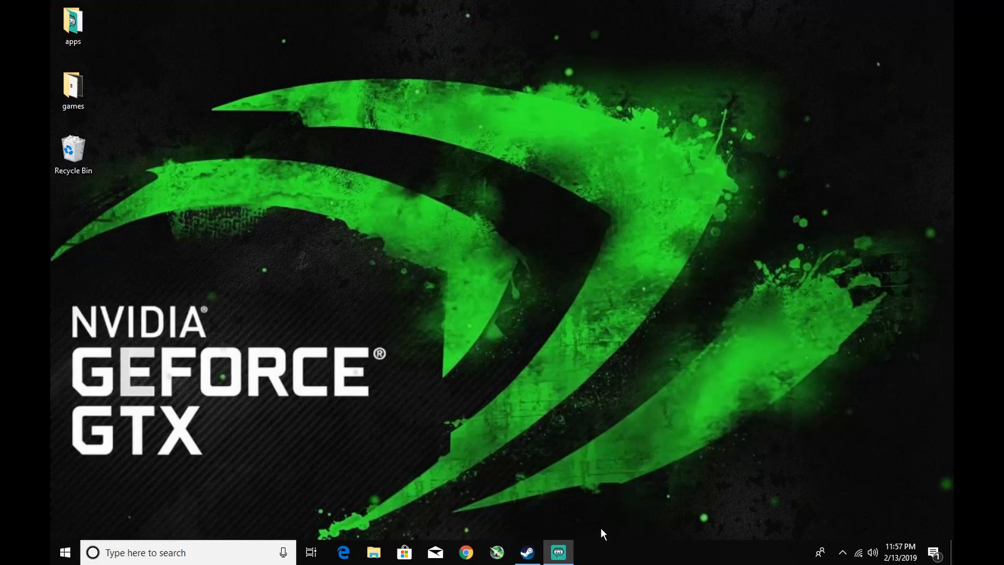
# Step: Look through the installed apps in the Start menu and inspect the additional options for the Xbox app
pyautogui.click(65, 552)
pyautogui.scroll(-15, 188, 513)
pyautogui.scroll(-3, 188, 510)
pyautogui.rightClick(172, 496)
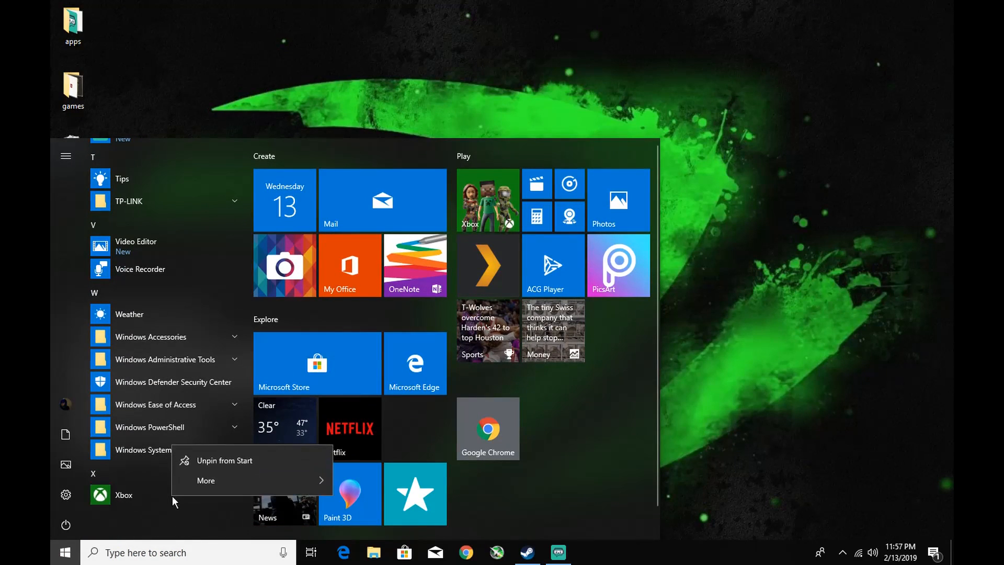
pyautogui.moveTo(215, 479)
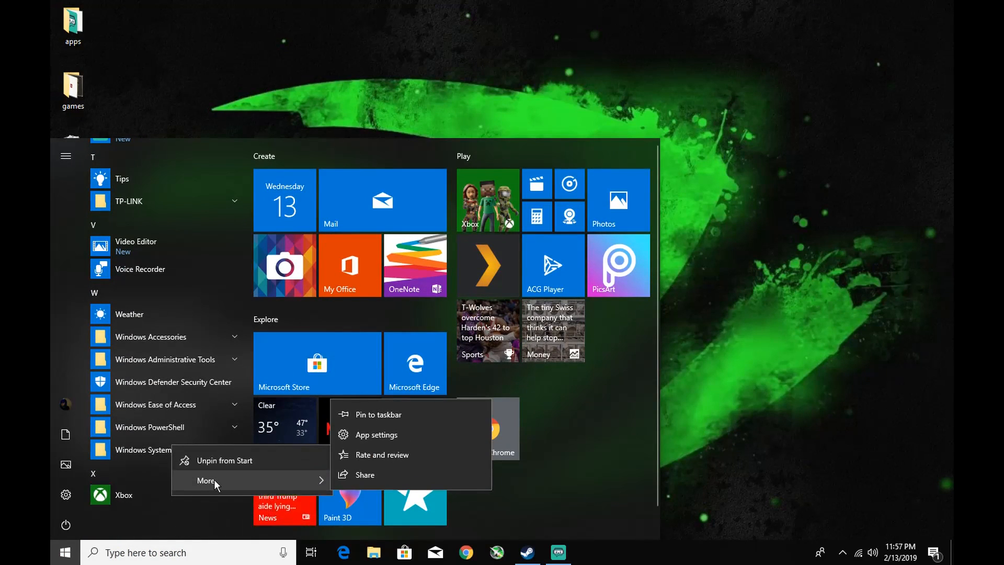
pyautogui.click(156, 525)
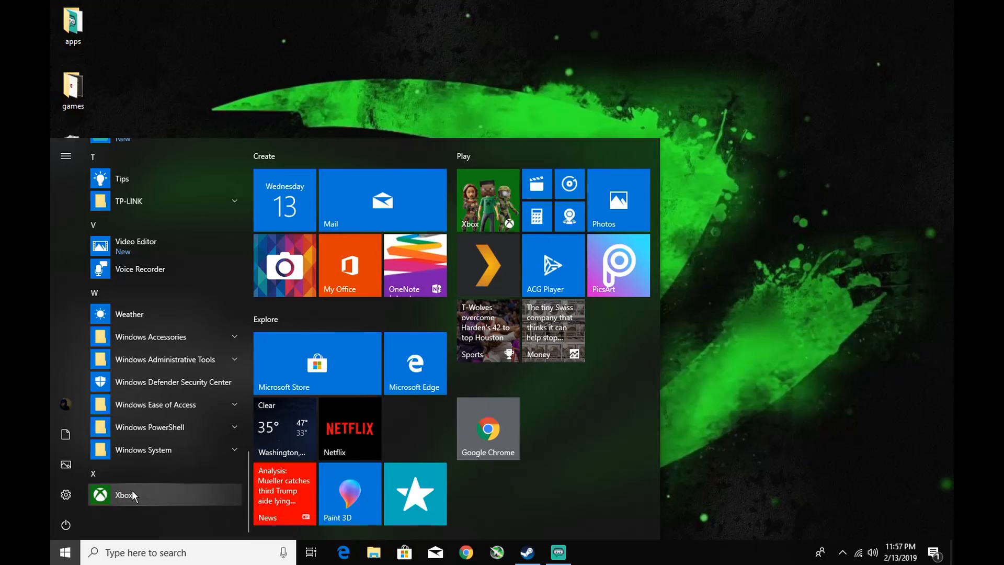
pyautogui.click(689, 370)
pyautogui.click(208, 553)
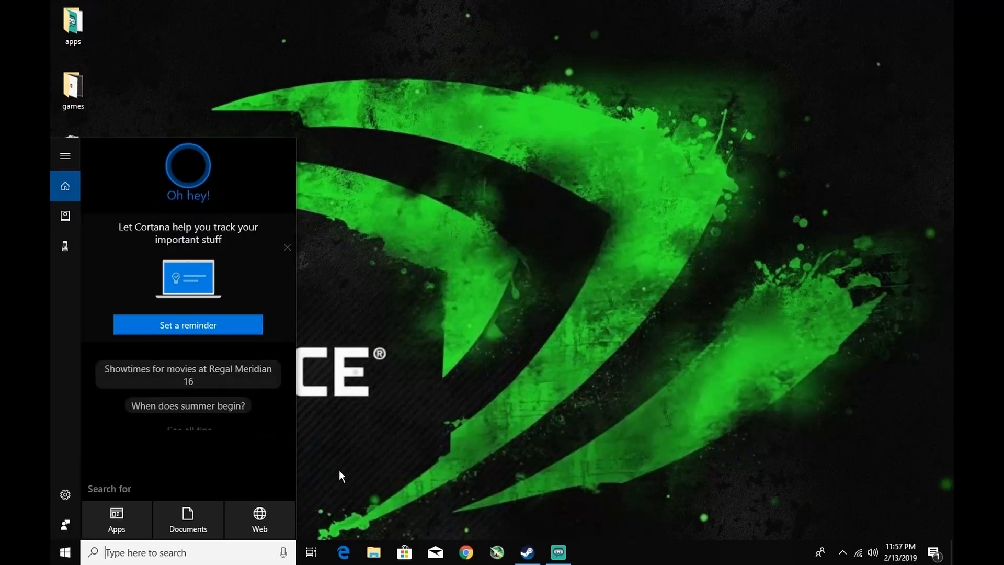
pyautogui.click(373, 461)
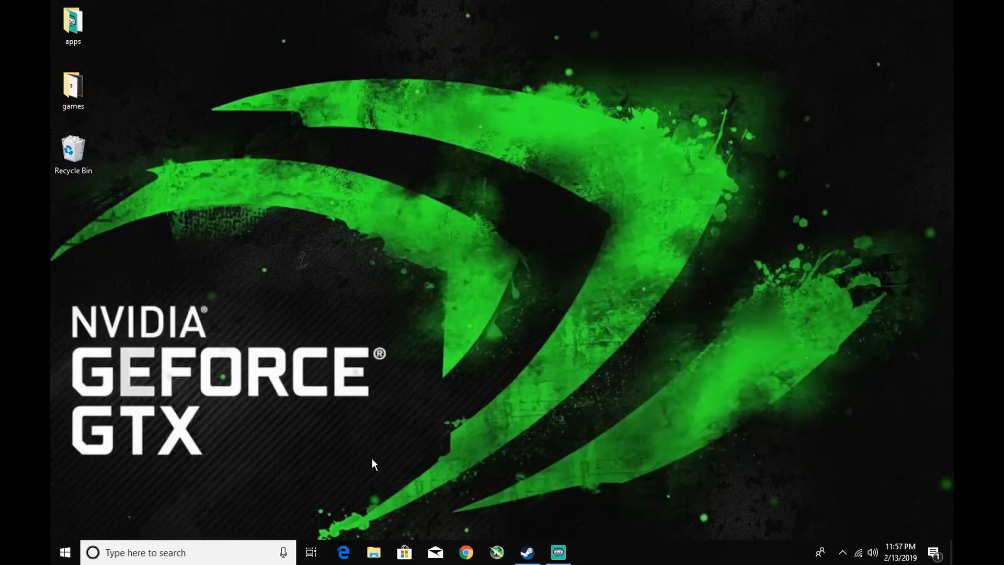
pyautogui.click(371, 460)
# Step: Open Task Manager, look through the list of running processes, and close it
pyautogui.hotkey('ctrl', 'shift', 'Escape')
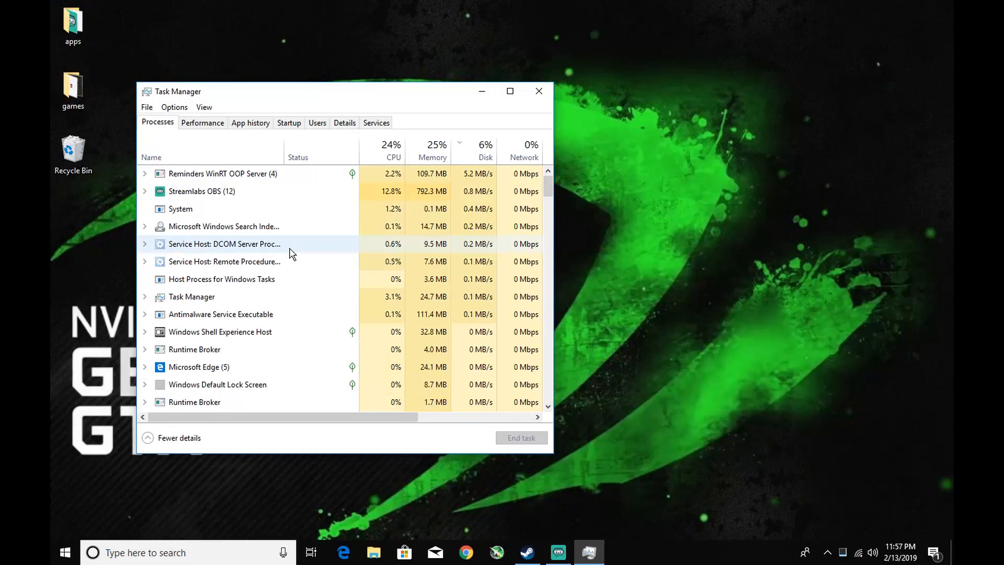
pyautogui.scroll(-3, 279, 230)
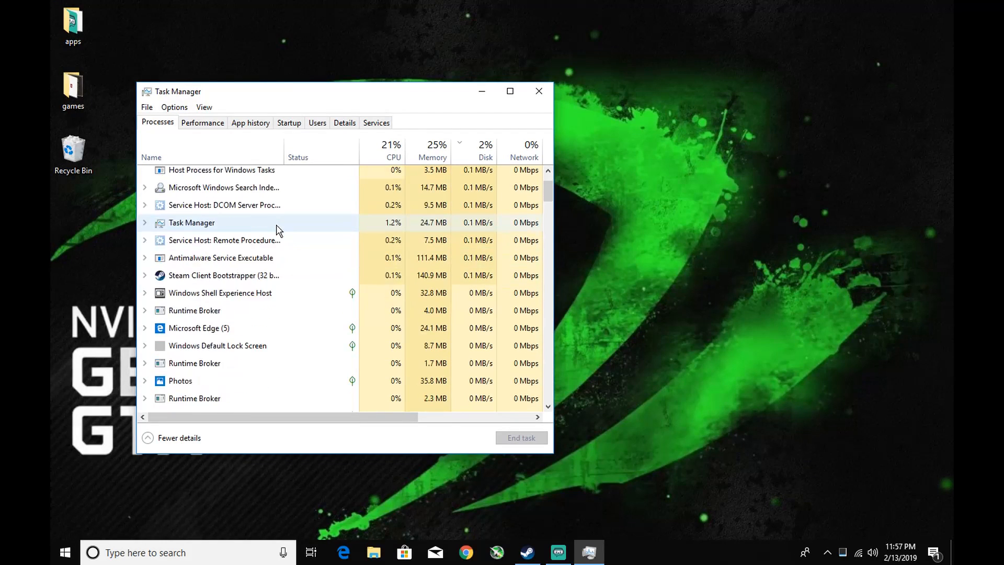
pyautogui.scroll(-3, 279, 230)
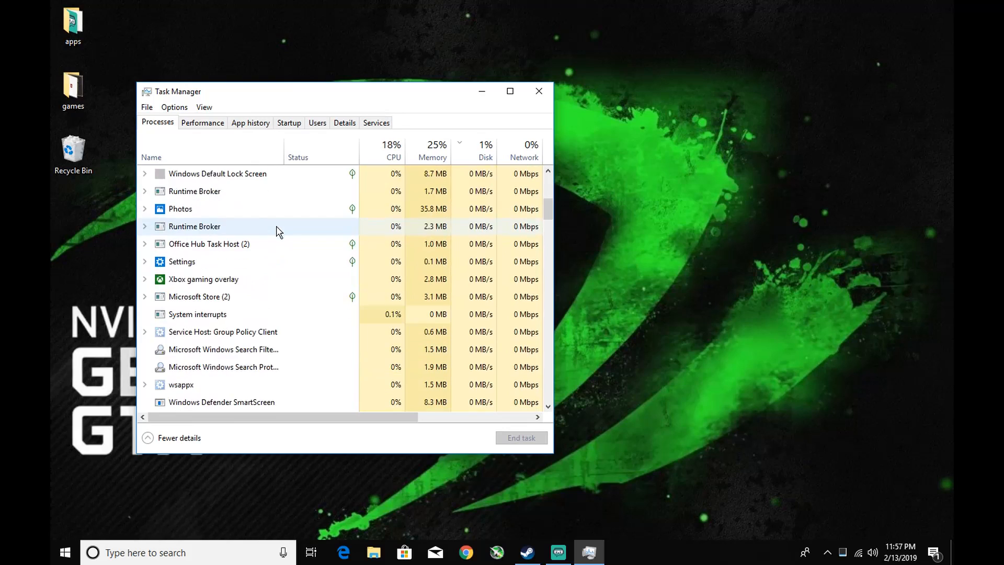
pyautogui.scroll(-1, 293, 318)
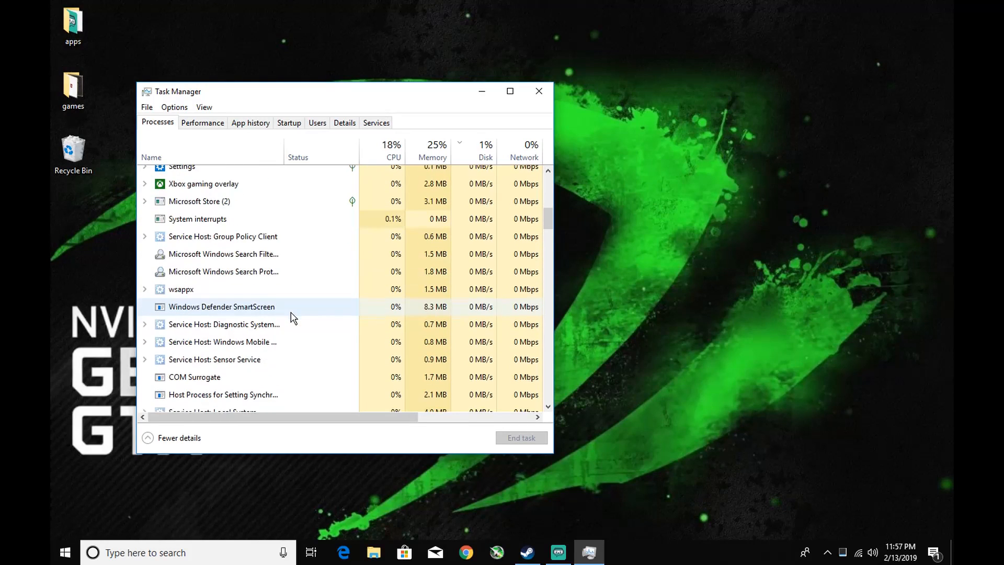
pyautogui.scroll(-3, 290, 317)
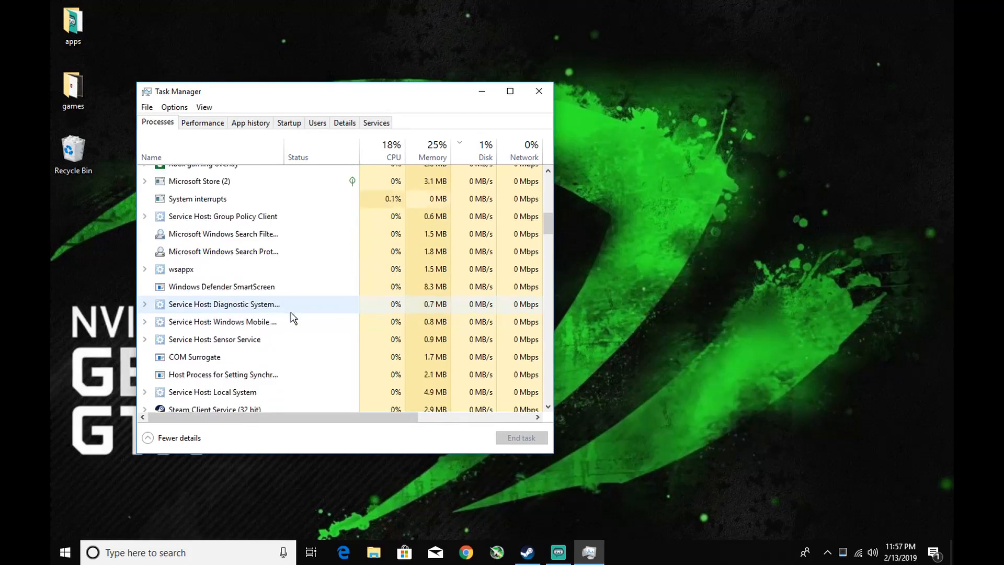
pyautogui.click(539, 91)
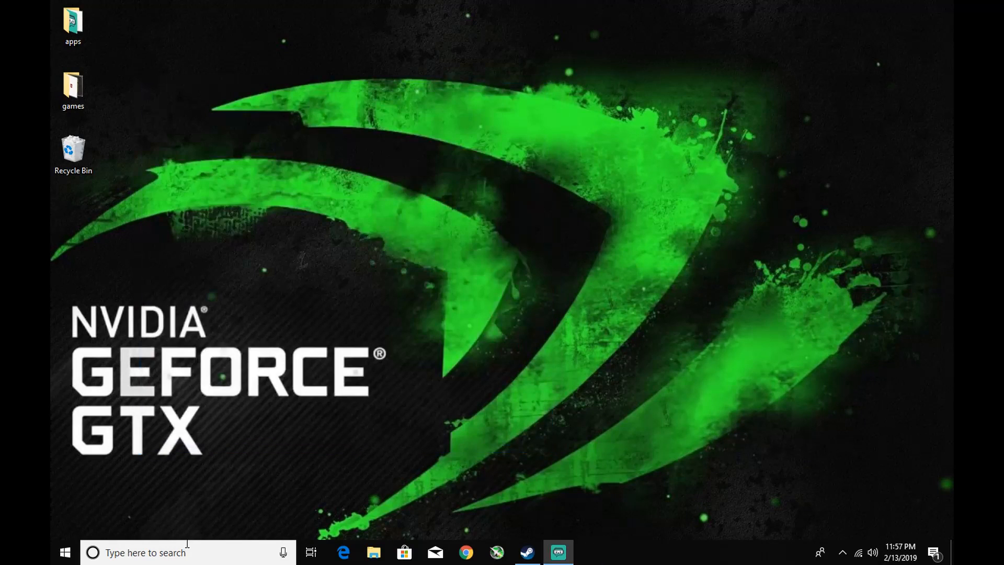
# Step: Find and open the Services desktop app, locate the Superfetch service, and stop it
pyautogui.press('super')
pyautogui.write('serv')
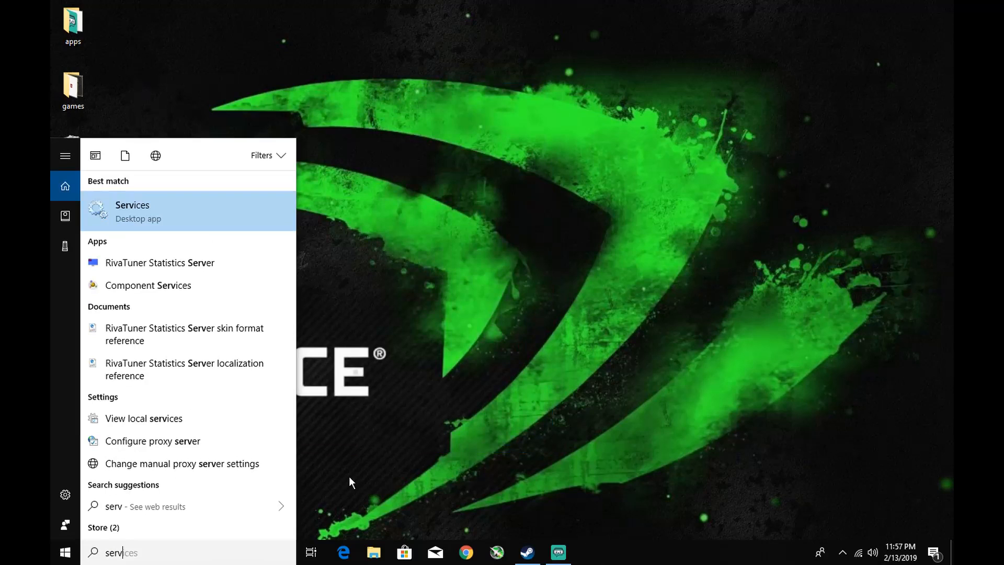
pyautogui.click(232, 214)
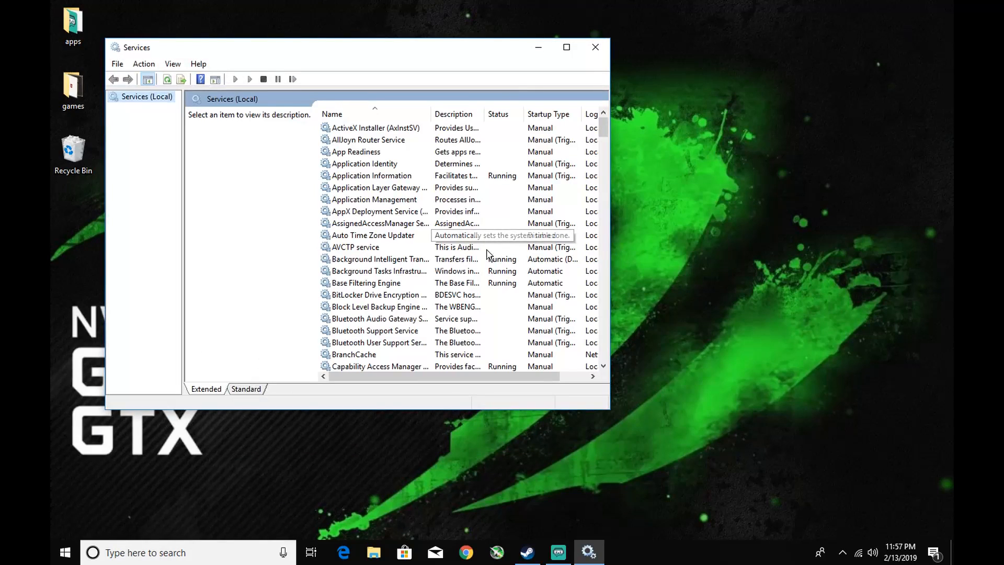
pyautogui.scroll(-20, 480, 258)
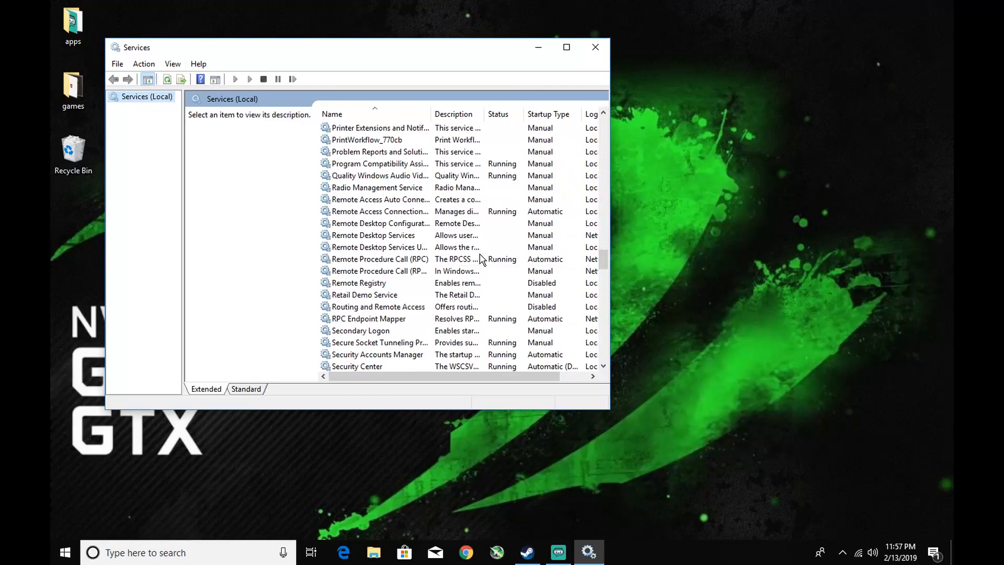
pyautogui.scroll(5, 402, 272)
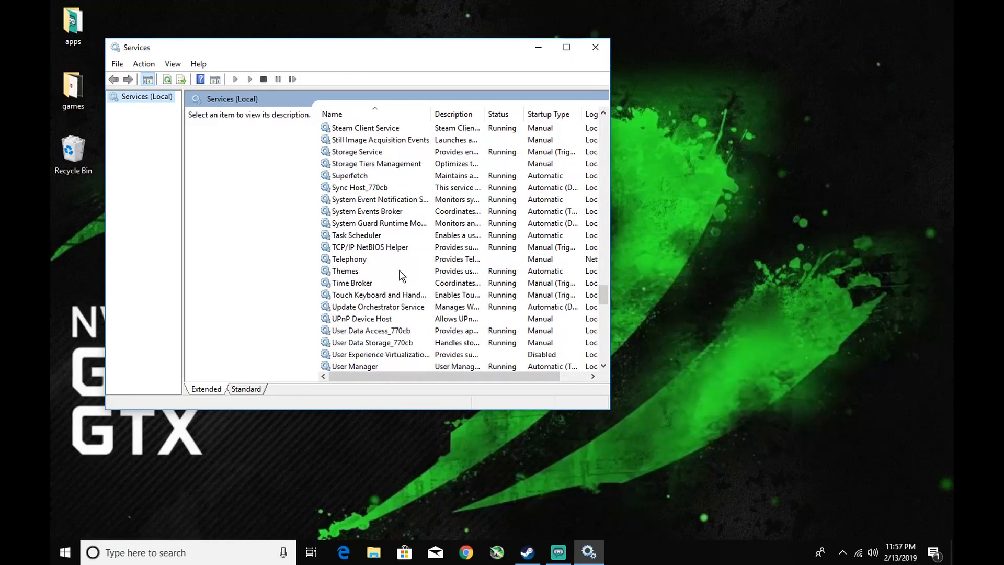
pyautogui.scroll(1, 387, 241)
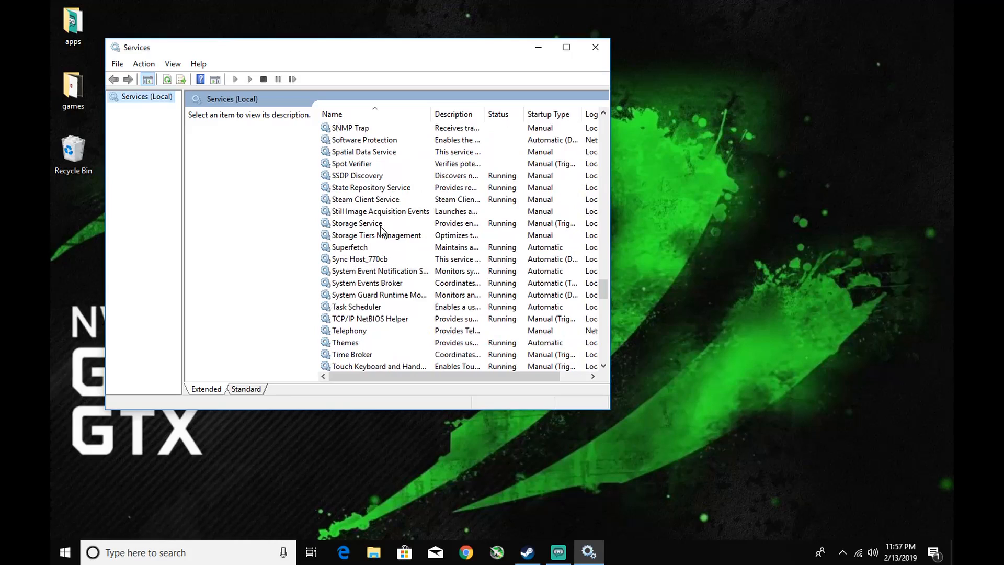
pyautogui.click(379, 249)
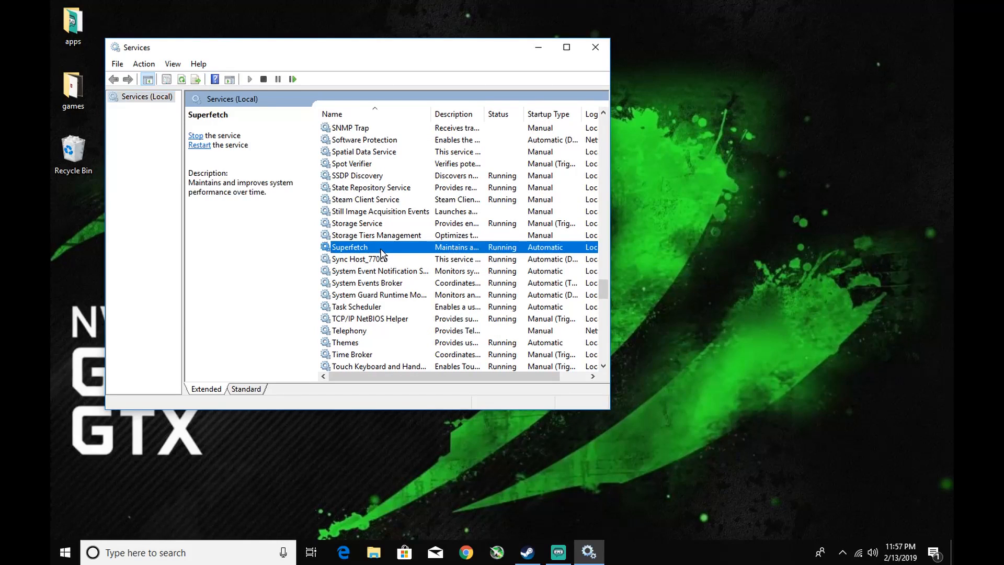
pyautogui.rightClick(401, 247)
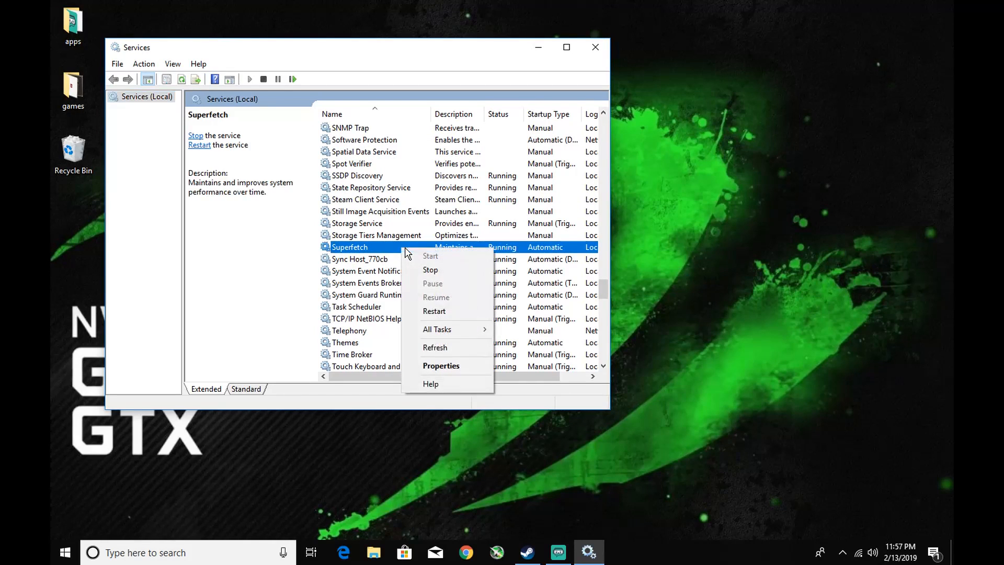
pyautogui.click(448, 277)
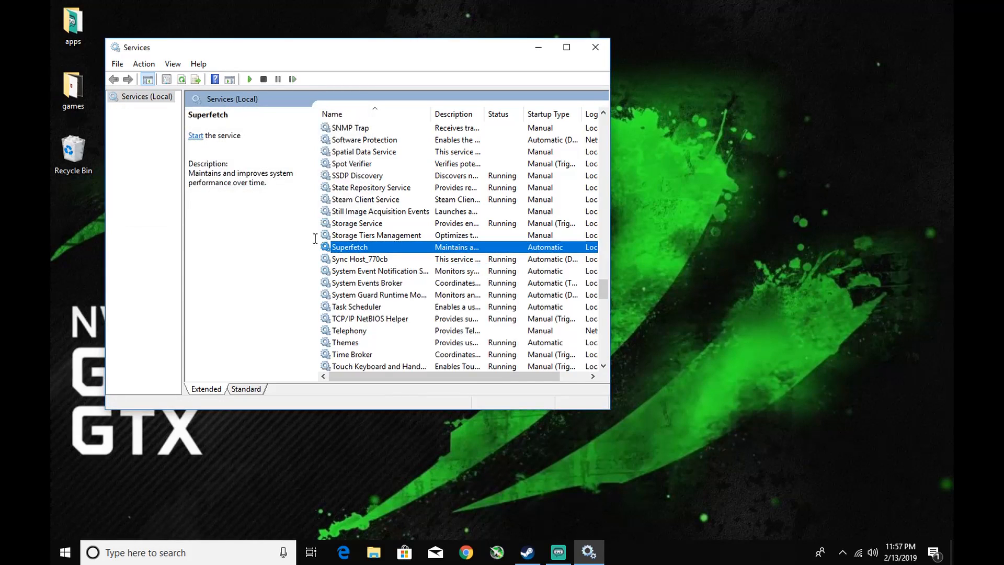
# Step: Set the Superfetch service's startup type to Disabled in its properties and apply the change
pyautogui.rightClick(357, 250)
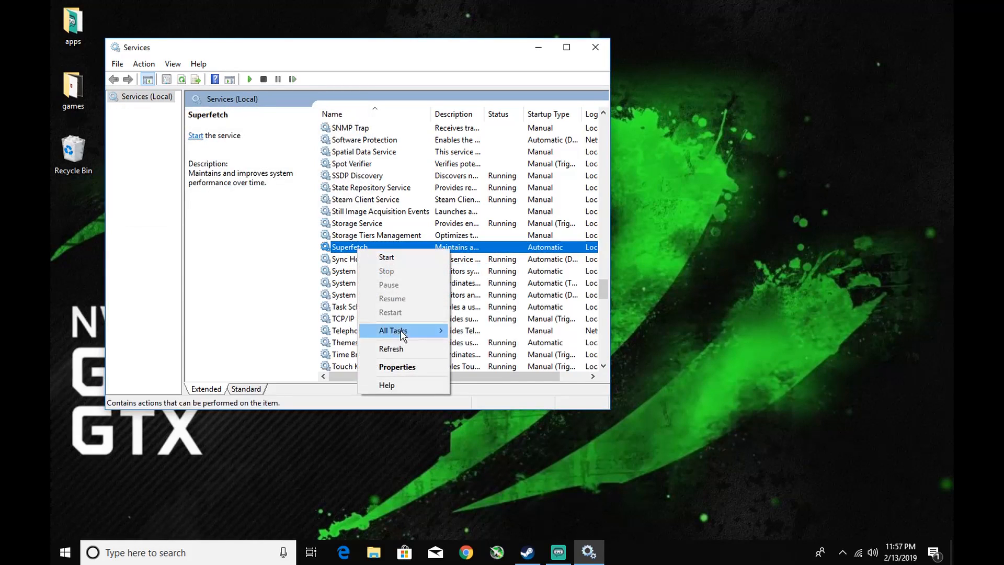
pyautogui.moveTo(402, 336)
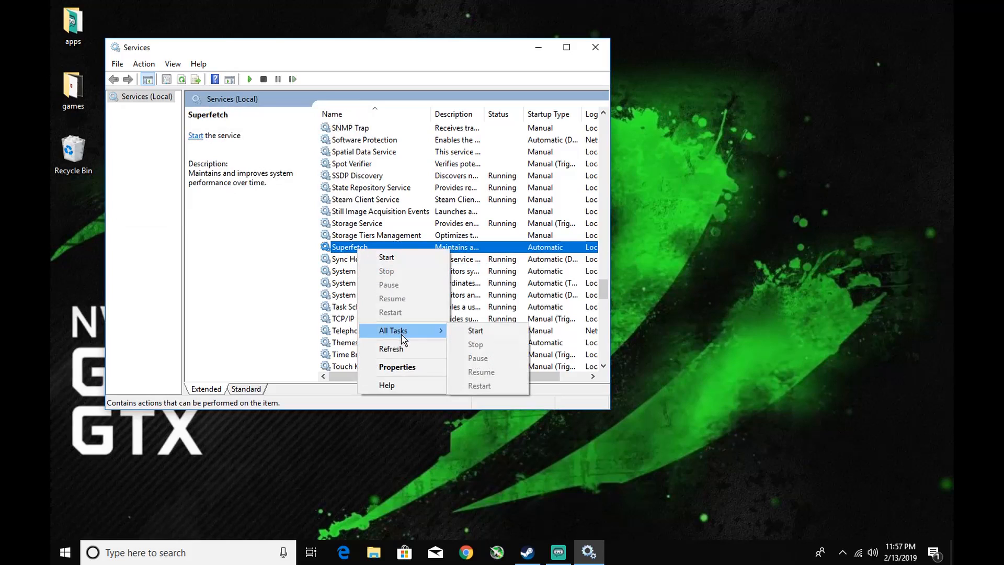
pyautogui.click(407, 366)
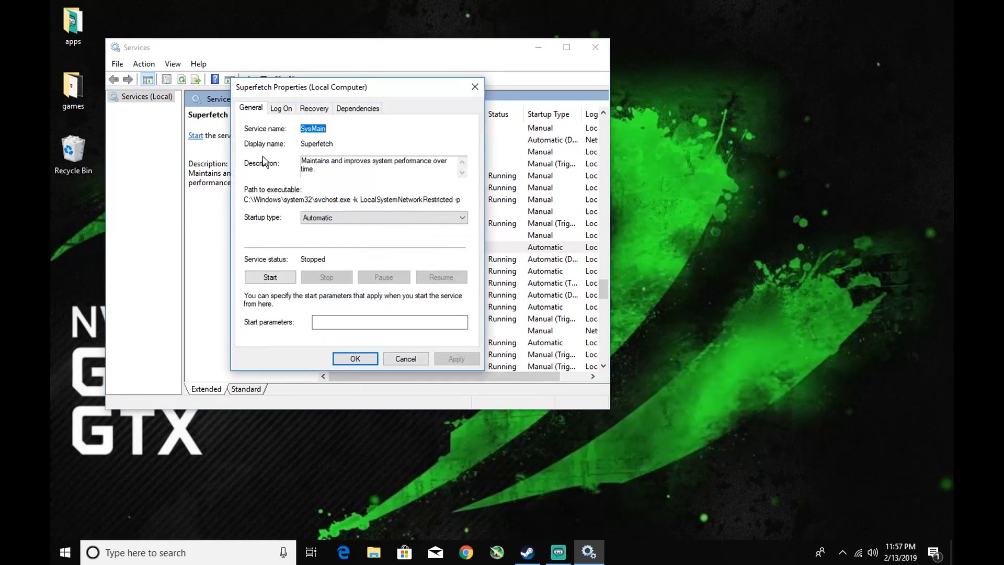
pyautogui.click(335, 222)
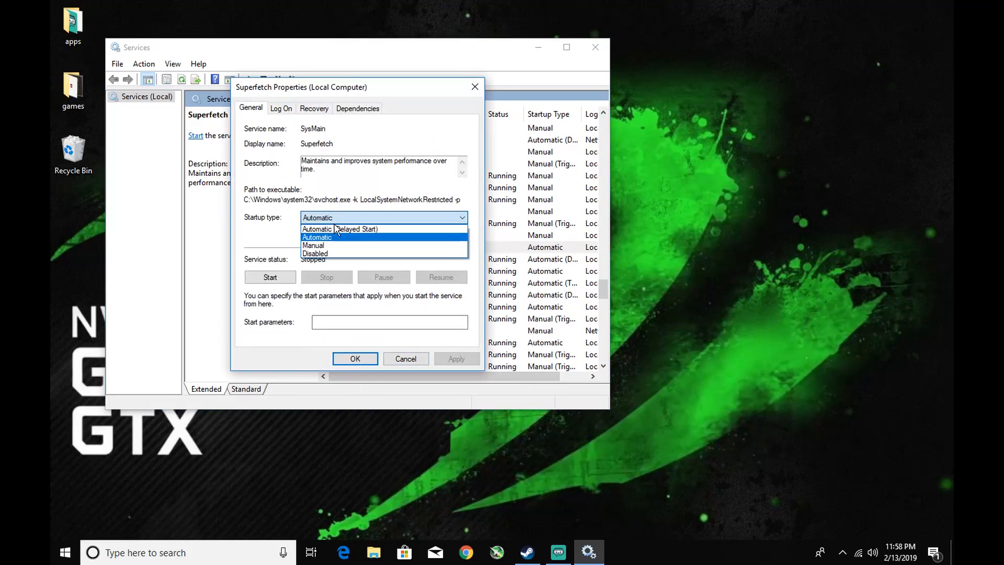
pyautogui.click(330, 253)
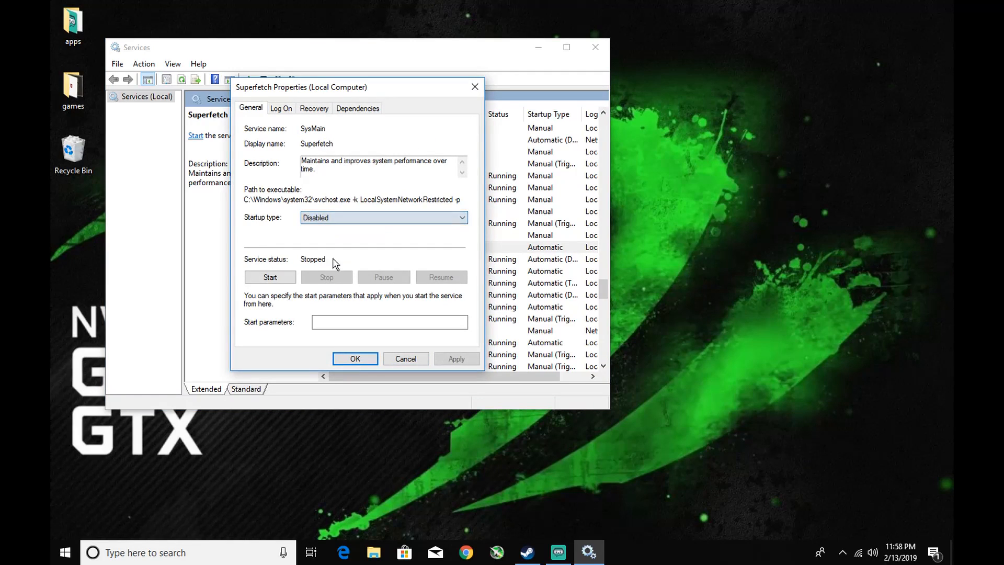
pyautogui.click(468, 360)
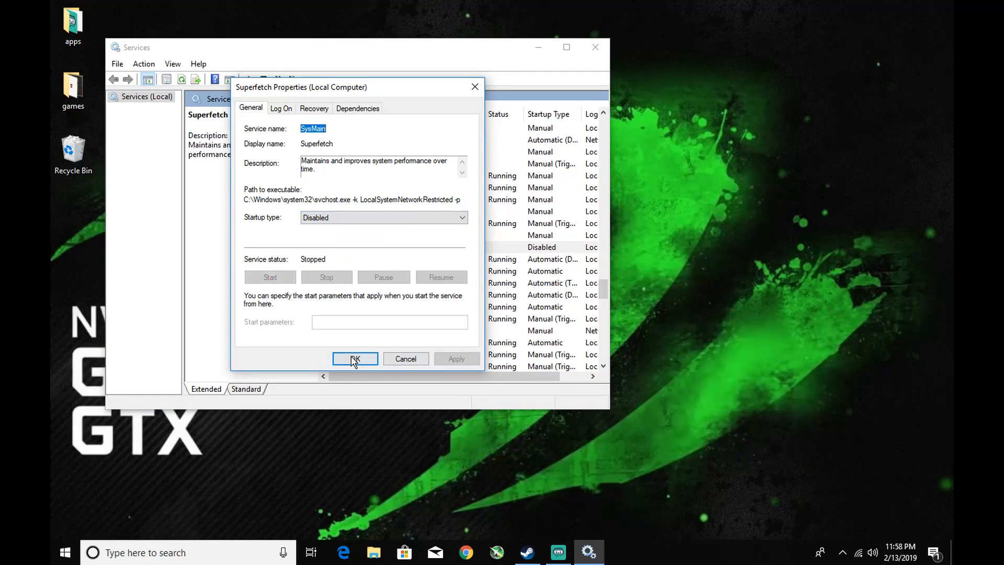
pyautogui.click(355, 359)
# Step: Examine the Xbox services at the end of the services list, including the Xbox Game Monitoring and Xbox Live Game Save descriptions
pyautogui.scroll(-3, 387, 287)
pyautogui.scroll(-20, 387, 287)
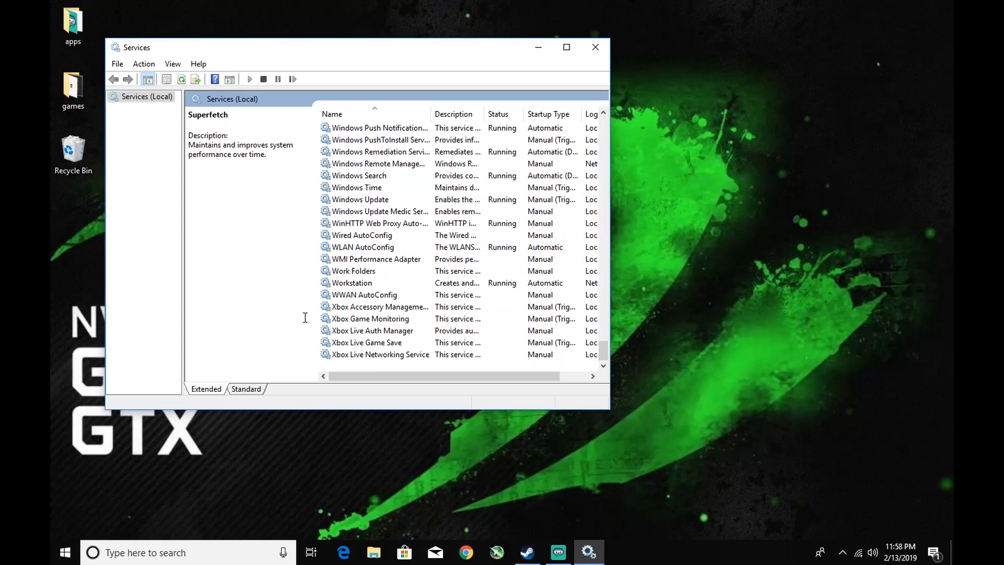
pyautogui.moveTo(505, 373); pyautogui.dragTo(369, 373)
pyautogui.click(377, 343)
pyautogui.click(380, 353)
pyautogui.click(379, 346)
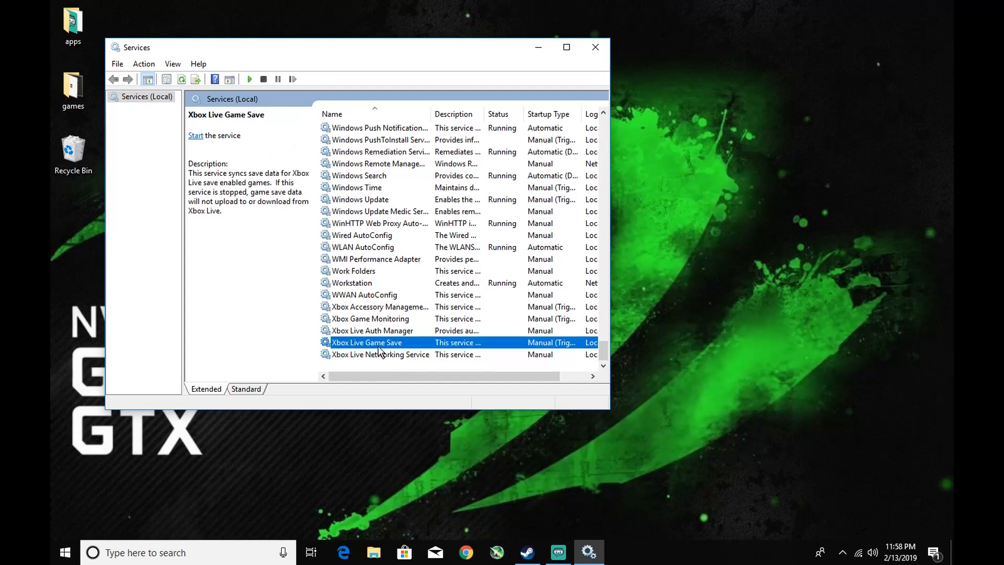
pyautogui.click(225, 312)
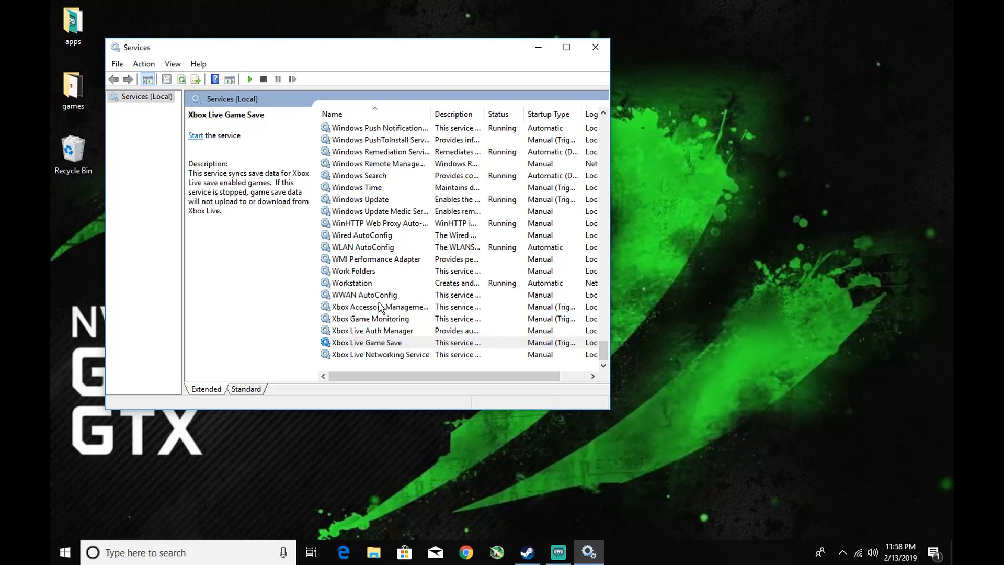
pyautogui.click(365, 308)
pyautogui.click(368, 319)
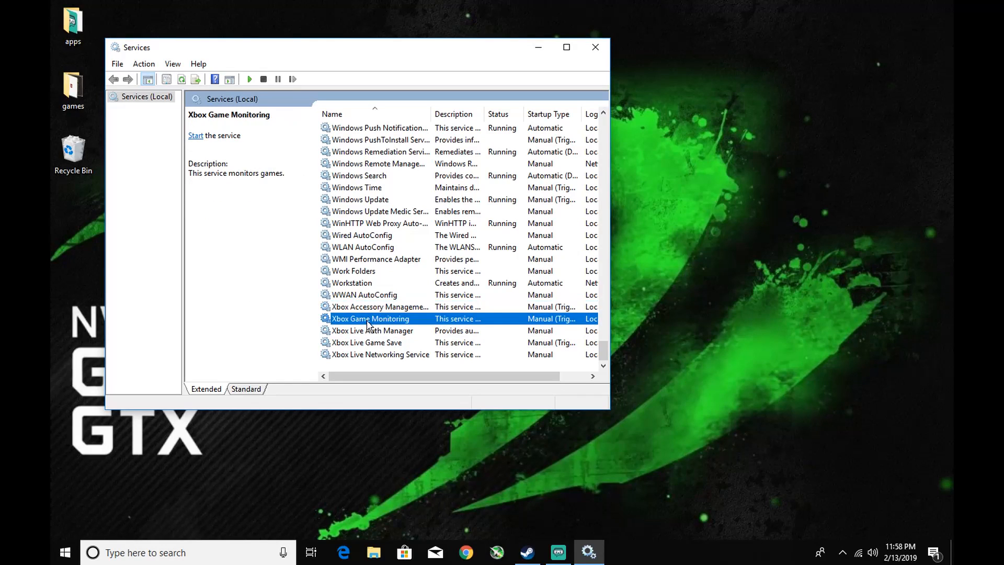
pyautogui.click(371, 343)
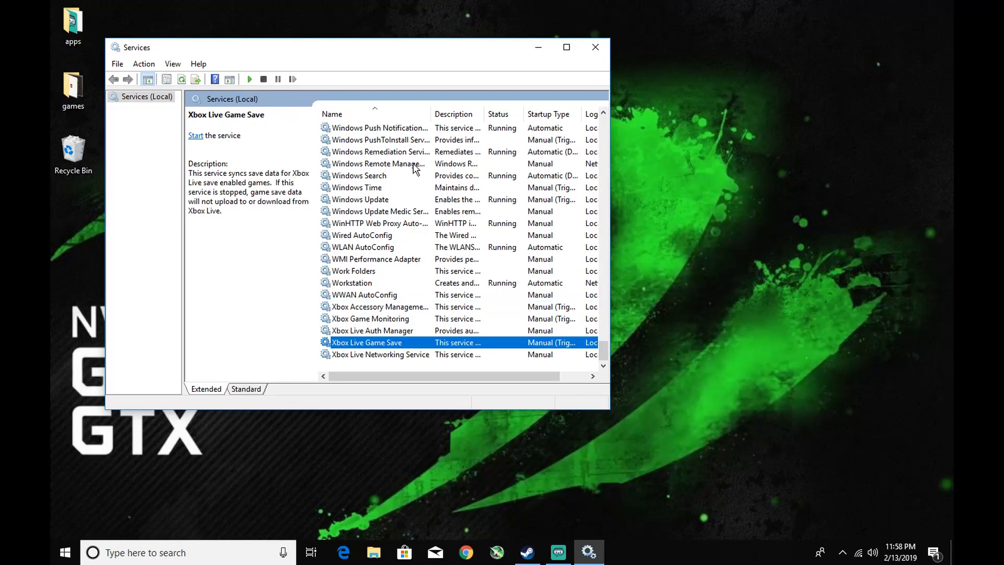
# Step: Look back through the startup types of the other services and close the Services window
pyautogui.scroll(20, 385, 303)
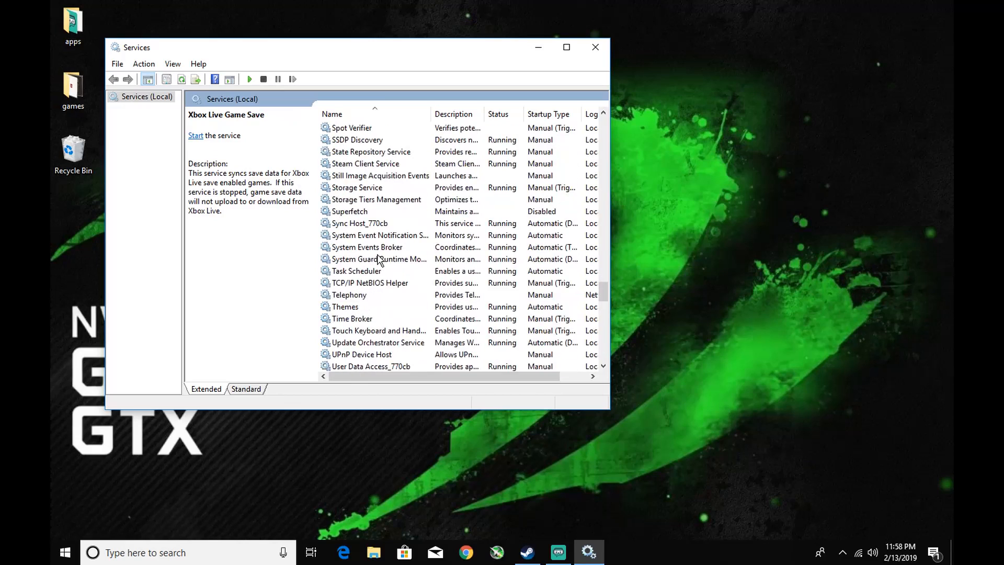
pyautogui.scroll(3, 382, 266)
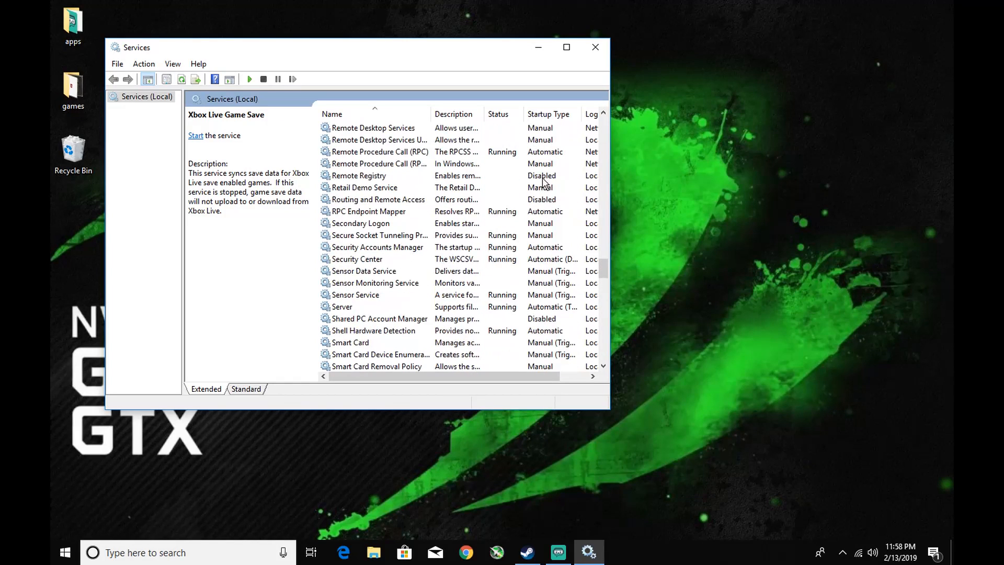
pyautogui.click(595, 47)
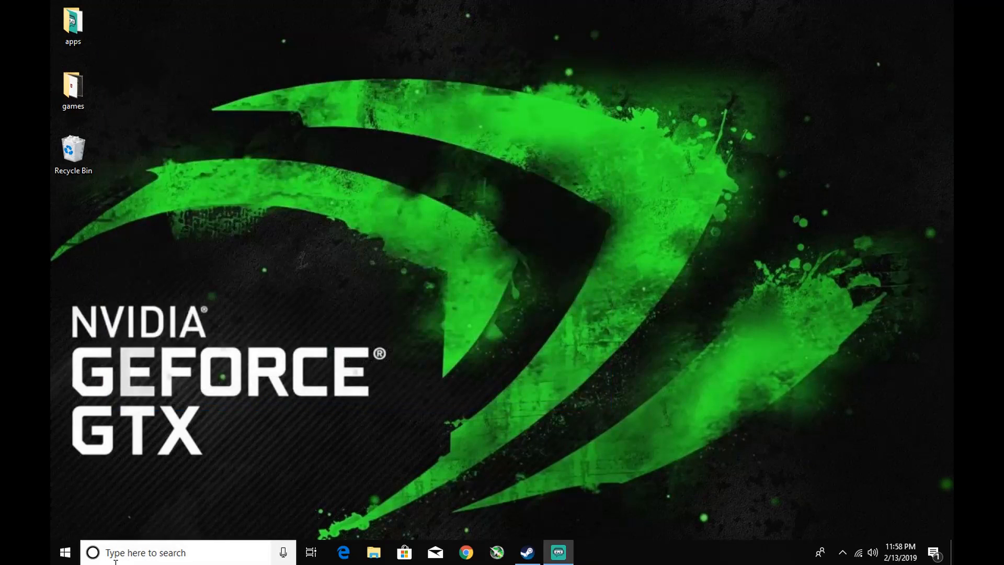
# Step: Search Windows for "skype" to check whether the app is installed, and dismiss the search
pyautogui.click(209, 552)
pyautogui.write('sk')
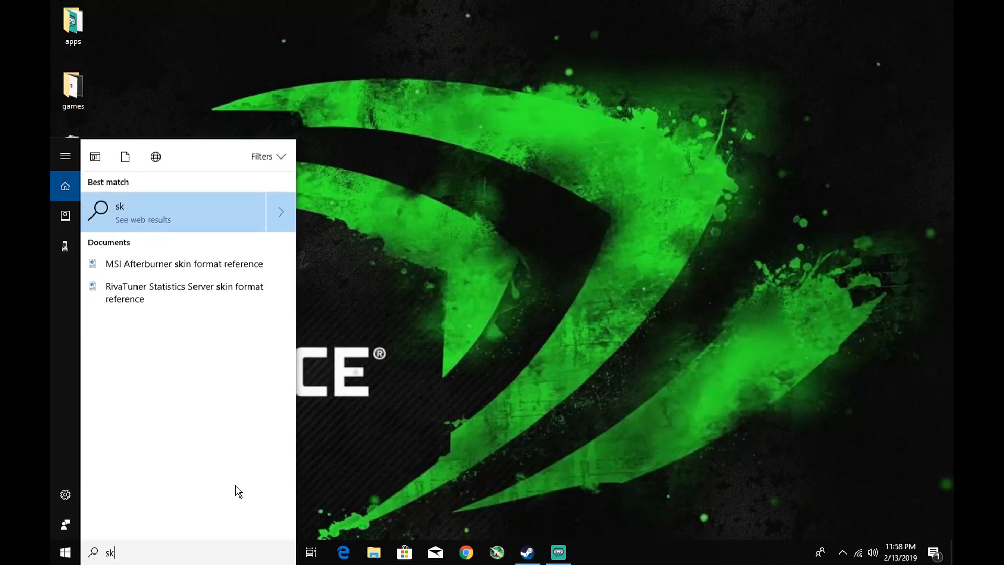
pyautogui.write('ype')
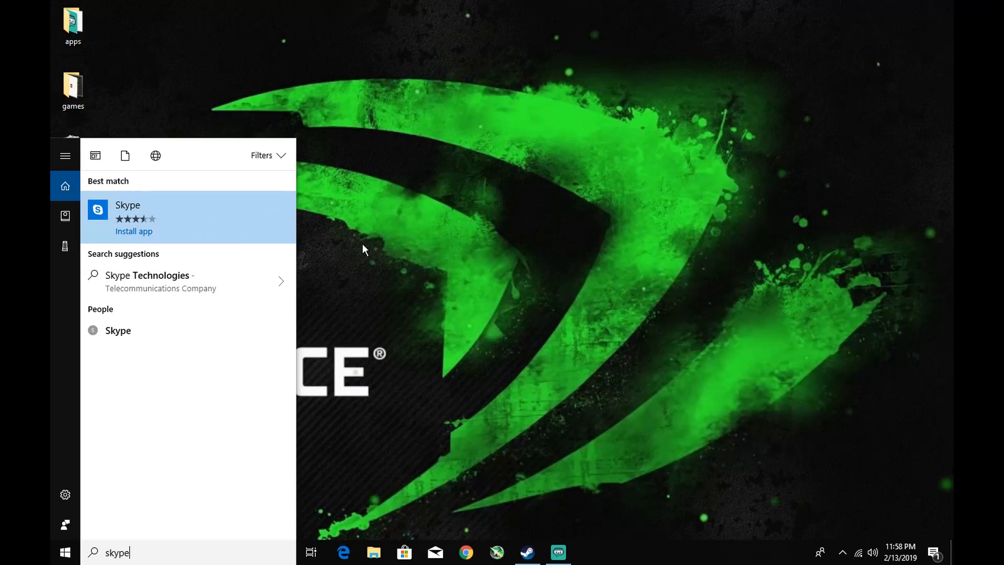
pyautogui.click(471, 238)
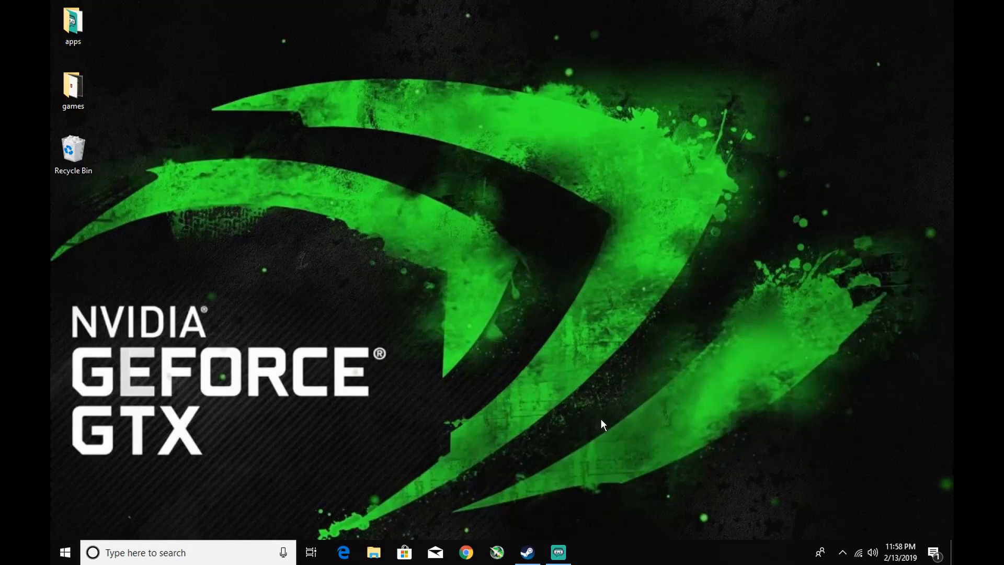
# Step: Open File Explorer and view the contents of Local Disk (E:)
pyautogui.click(373, 553)
pyautogui.click(285, 337)
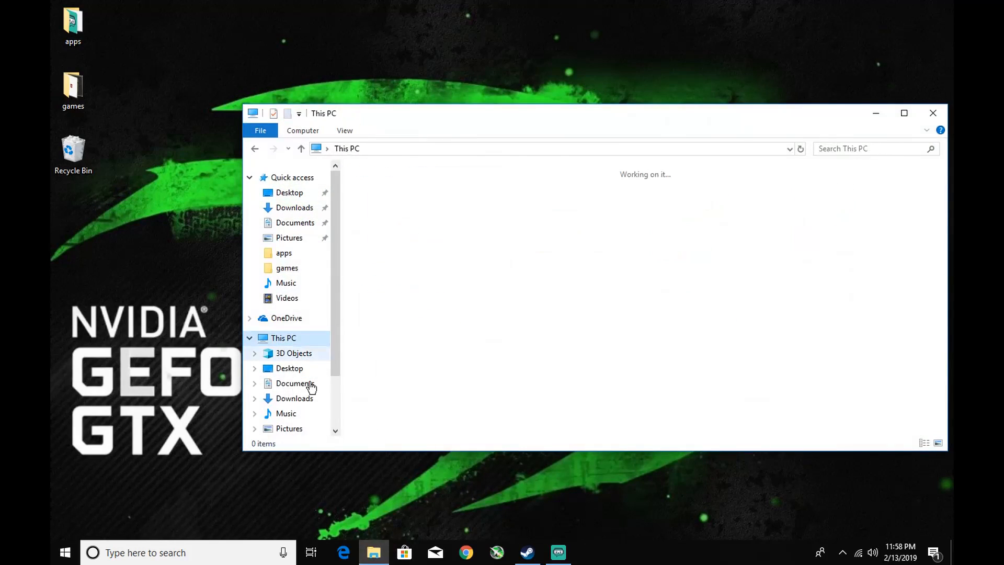
pyautogui.doubleClick(646, 331)
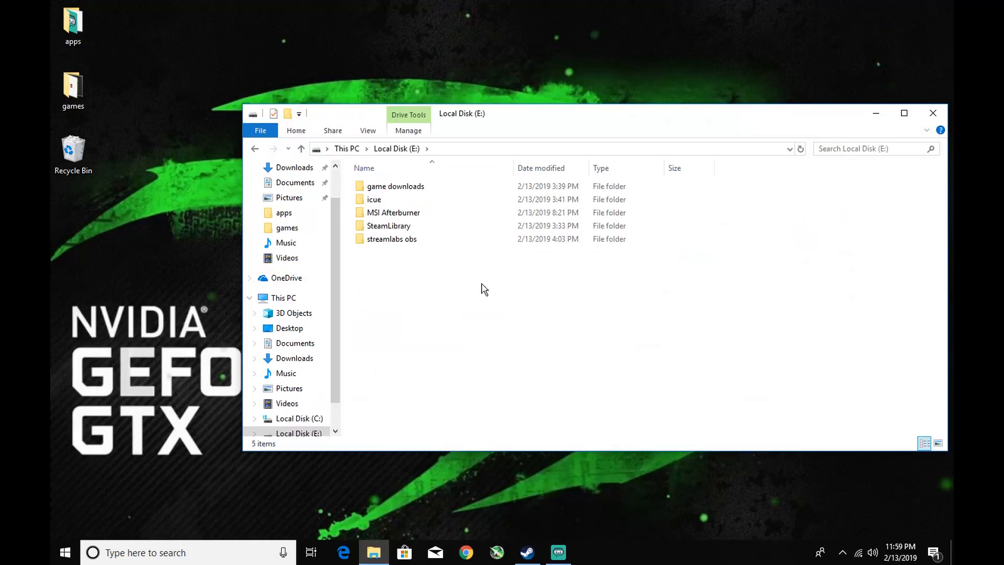
# Step: Browse Program Files (x86) on Local Disk (C:), looking inside the Microsoft.NET and Common Files folders
pyautogui.hotkey('alt', 'Left')
pyautogui.doubleClick(387, 328)
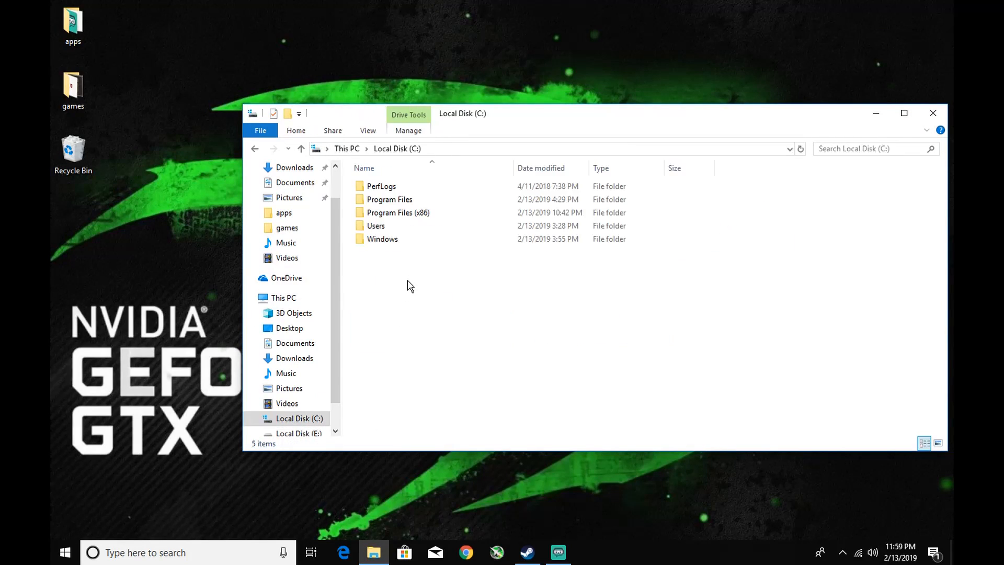
pyautogui.doubleClick(392, 214)
pyautogui.doubleClick(388, 253)
pyautogui.hotkey('alt', 'Left')
pyautogui.doubleClick(390, 199)
pyautogui.hotkey('alt', 'Left')
pyautogui.click(388, 190)
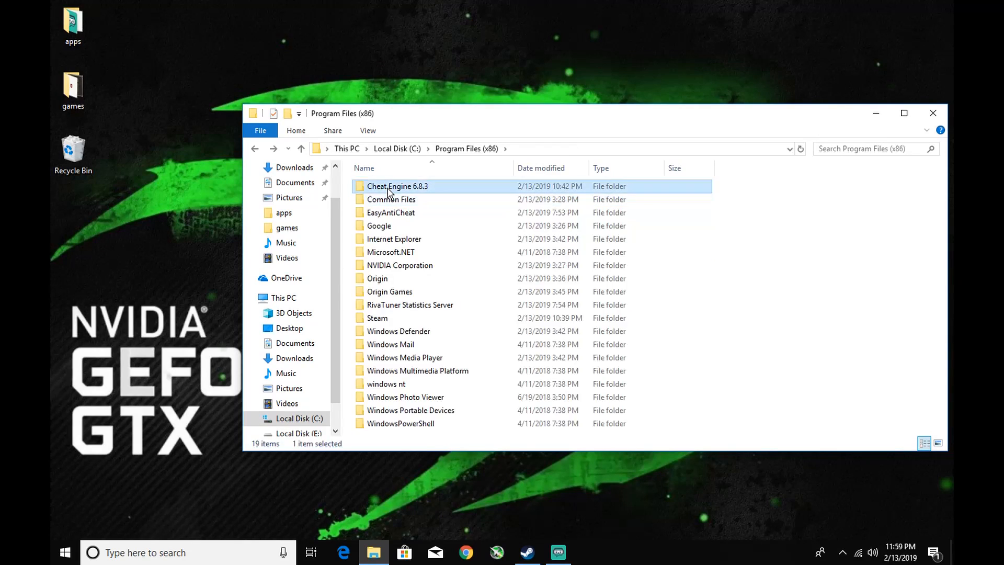
# Step: Look through the files in the Cheat Engine 6.8.3 folder and return to Program Files (x86)
pyautogui.doubleClick(388, 187)
pyautogui.scroll(-6, 471, 235)
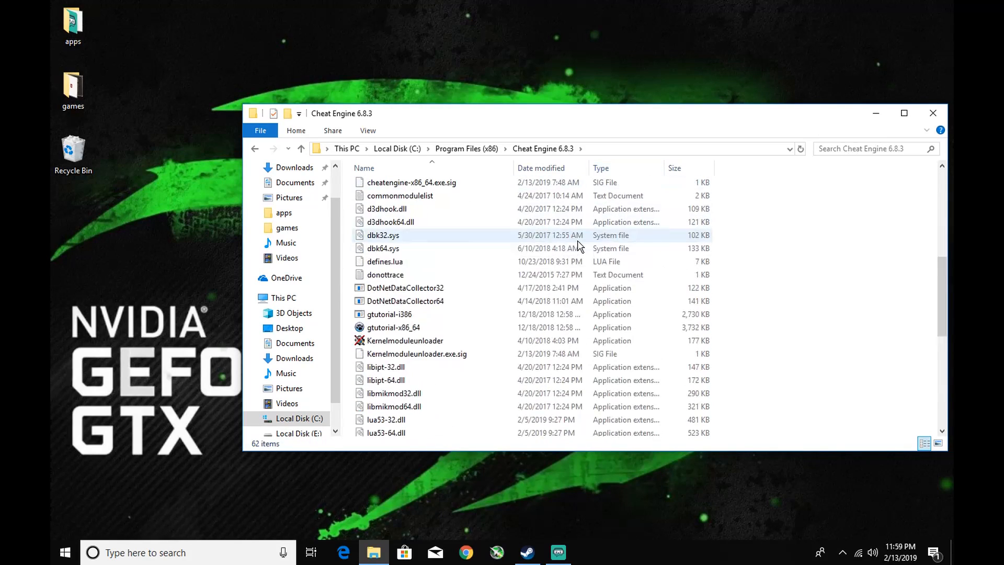
pyautogui.scroll(7, 577, 245)
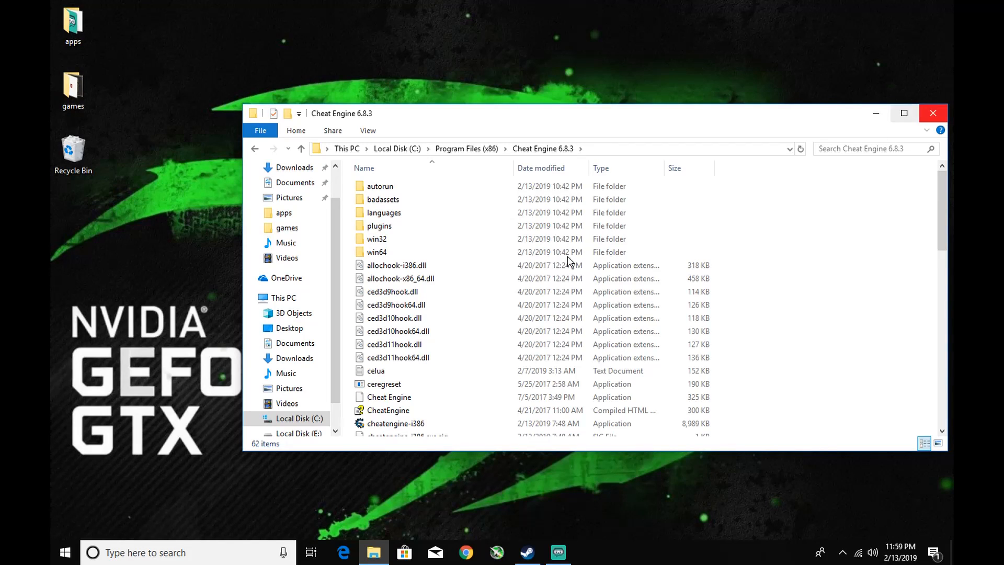
pyautogui.click(296, 419)
pyautogui.hotkey('alt', 'Left')
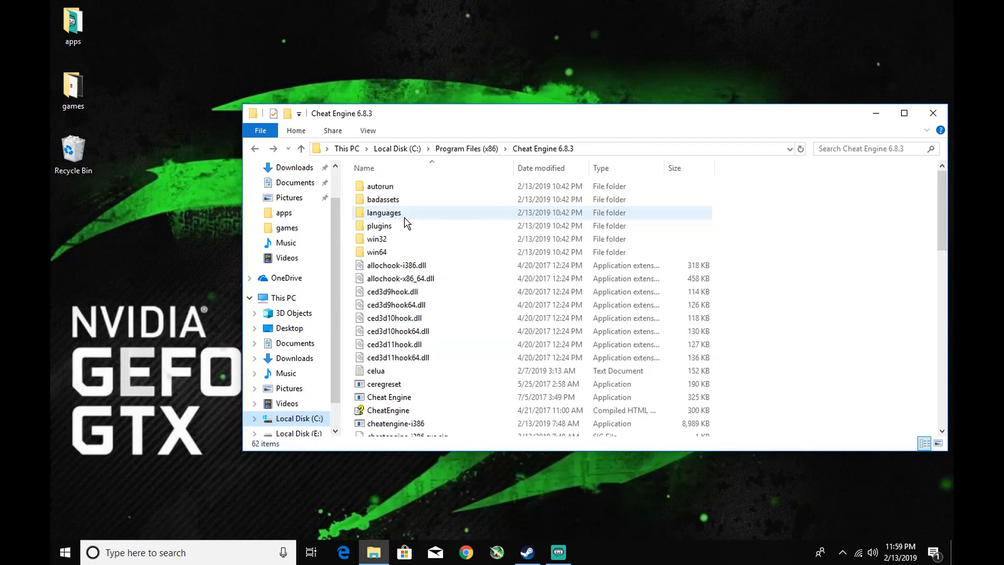
pyautogui.scroll(-3, 369, 335)
pyautogui.hotkey('alt', 'Left')
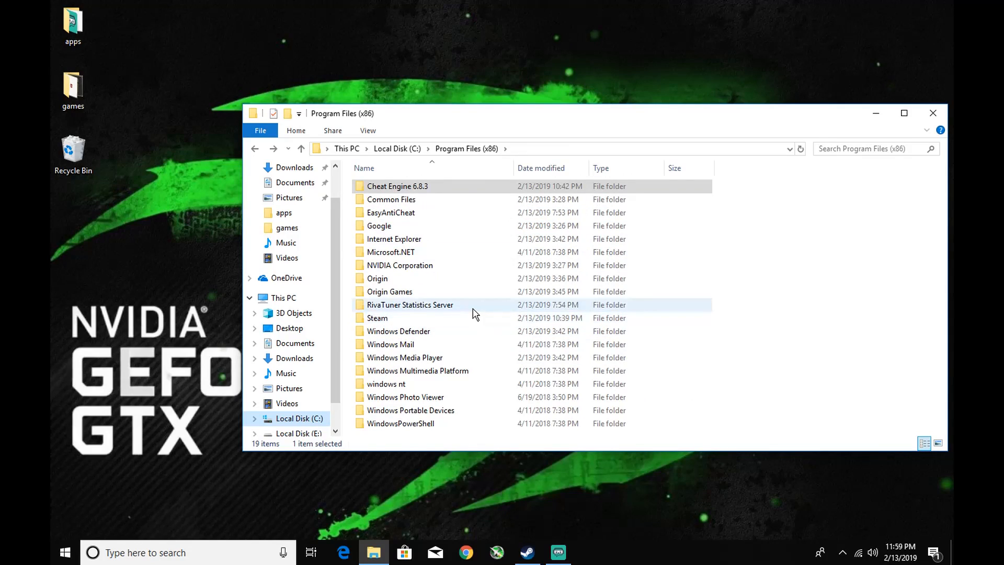
pyautogui.moveTo(476, 310)
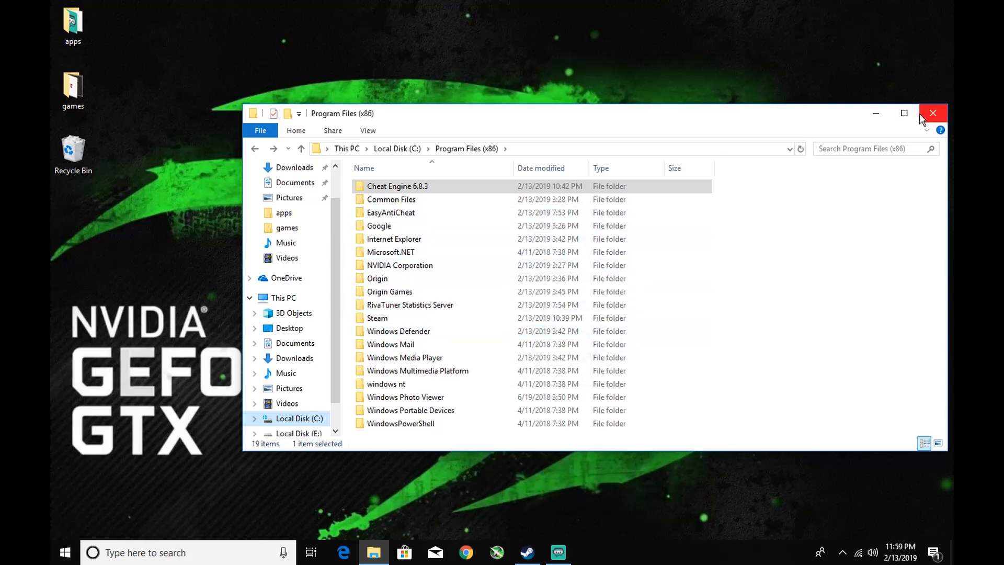
# Step: View the Program Files folder on Local Disk (C:) and go back to the contents of Local Disk (E:)
pyautogui.click(279, 418)
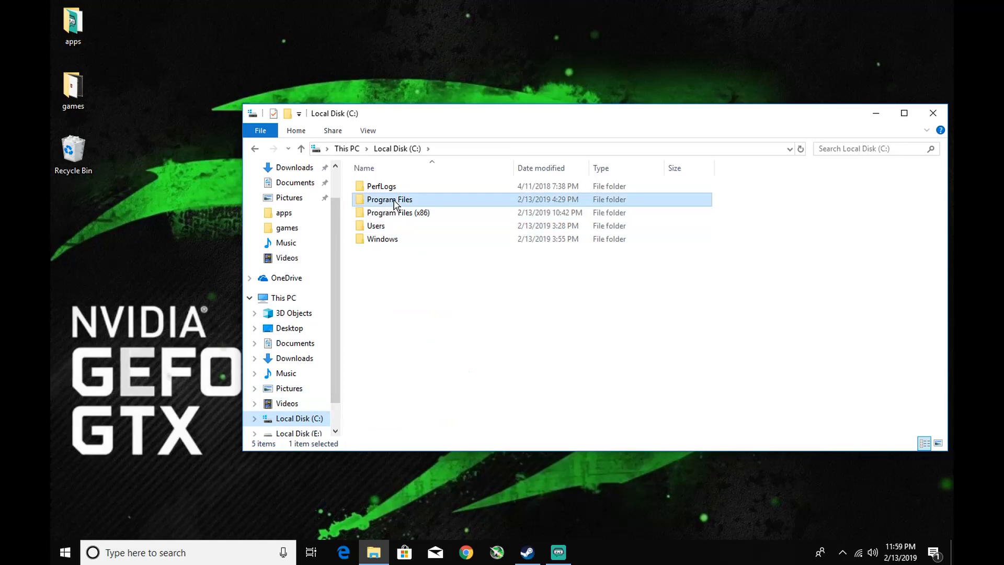
pyautogui.doubleClick(378, 198)
pyautogui.click(285, 419)
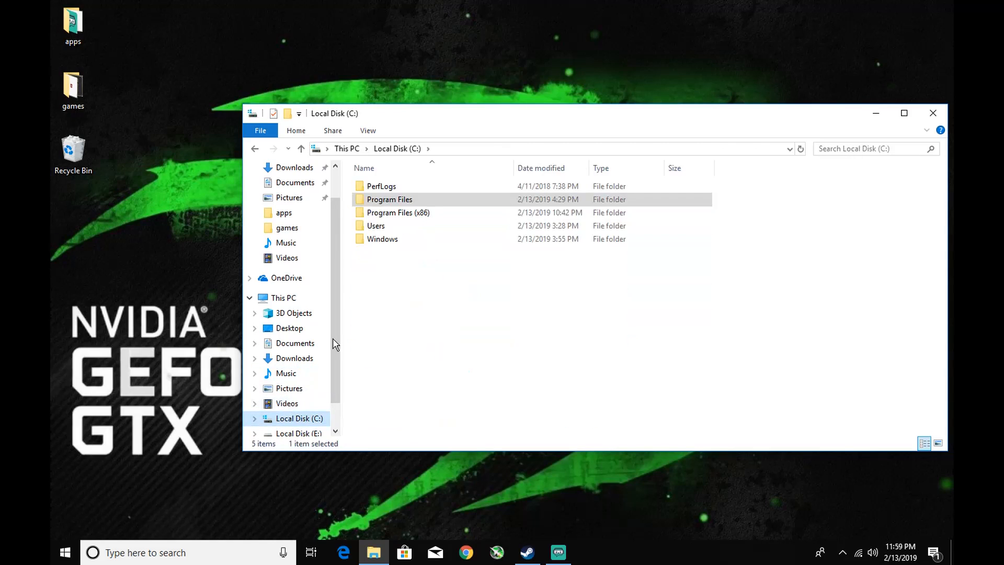
pyautogui.doubleClick(381, 197)
pyautogui.hotkey('alt', 'Left')
pyautogui.hotkey('alt', 'Left')
pyautogui.hotkey('alt', 'Left')
pyautogui.hotkey('alt', 'Left')
pyautogui.hotkey('alt', 'Left')
pyautogui.hotkey('alt', 'Right')
pyautogui.hotkey('alt', 'Right')
pyautogui.hotkey('alt', 'Right')
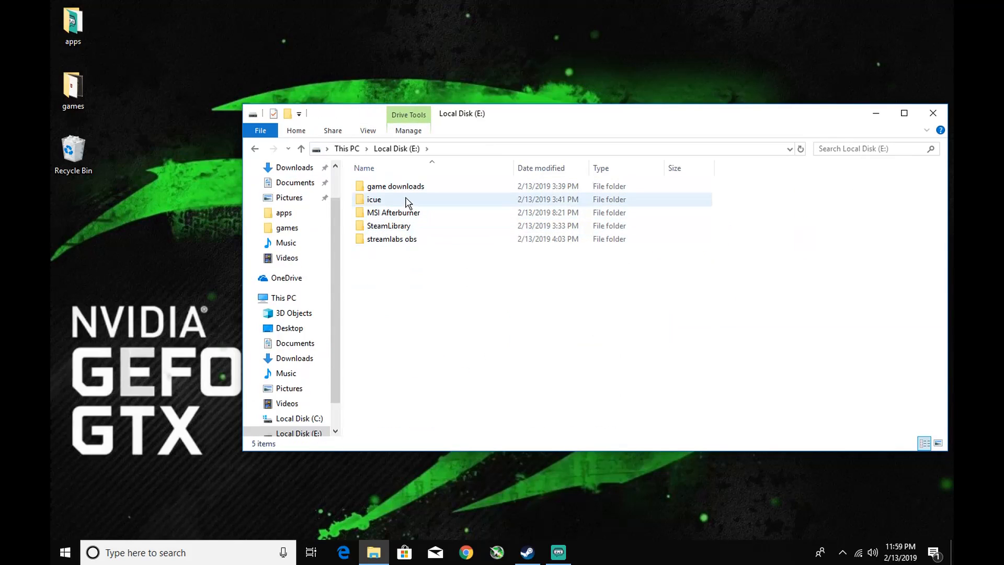
# Step: Look through the MSI Afterburner folder on Local Disk (E:), return to the drive and reposition the File Explorer window
pyautogui.doubleClick(441, 215)
pyautogui.scroll(-3, 433, 217)
pyautogui.scroll(3, 415, 287)
pyautogui.hotkey('alt', 'Left')
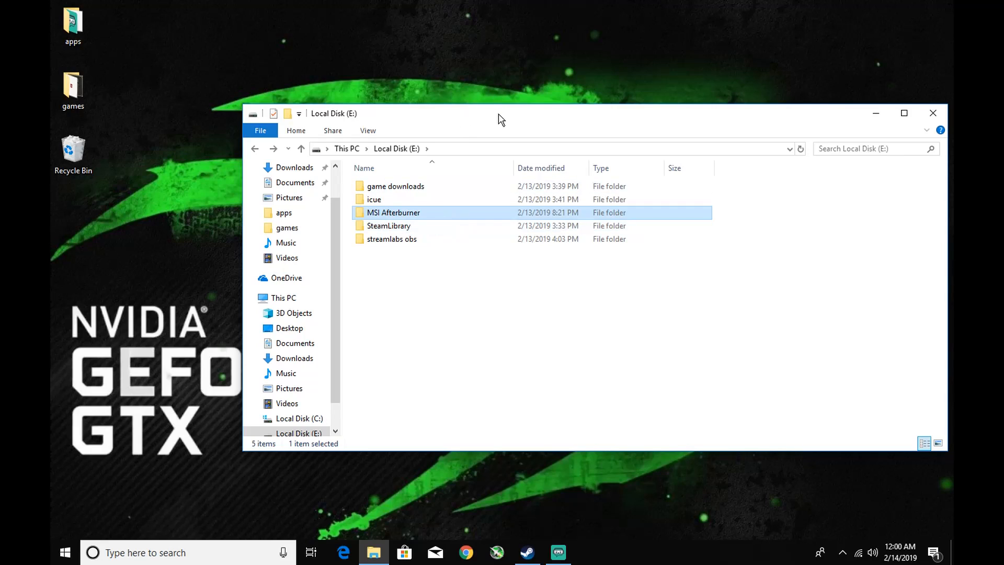
pyautogui.moveTo(499, 115); pyautogui.dragTo(418, 83)
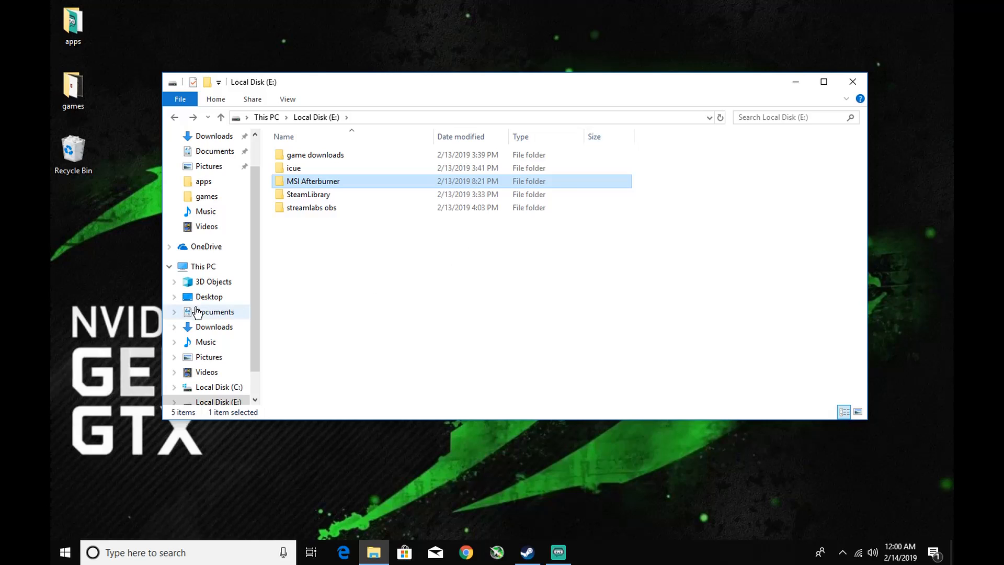
pyautogui.scroll(-1, 205, 311)
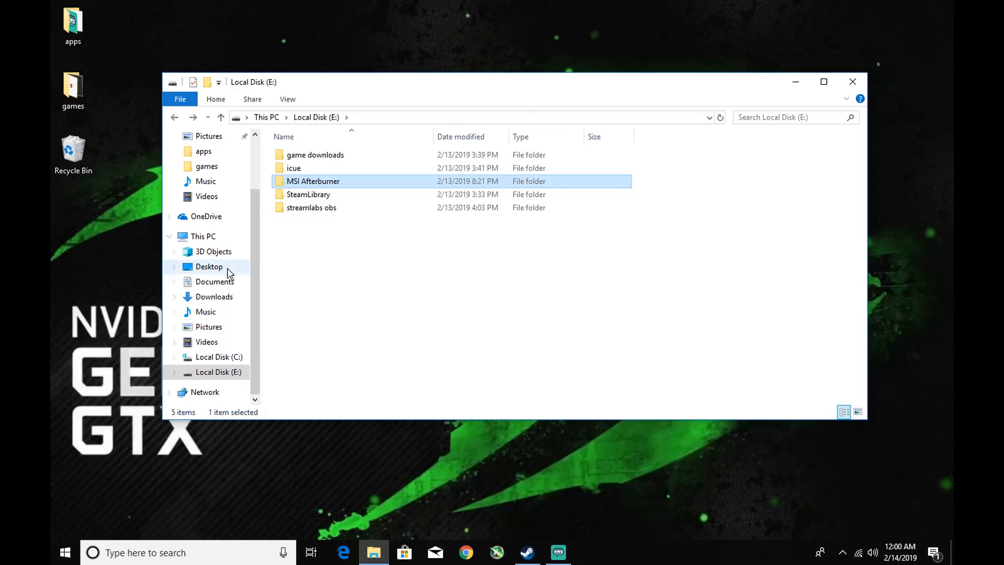
pyautogui.scroll(2, 225, 314)
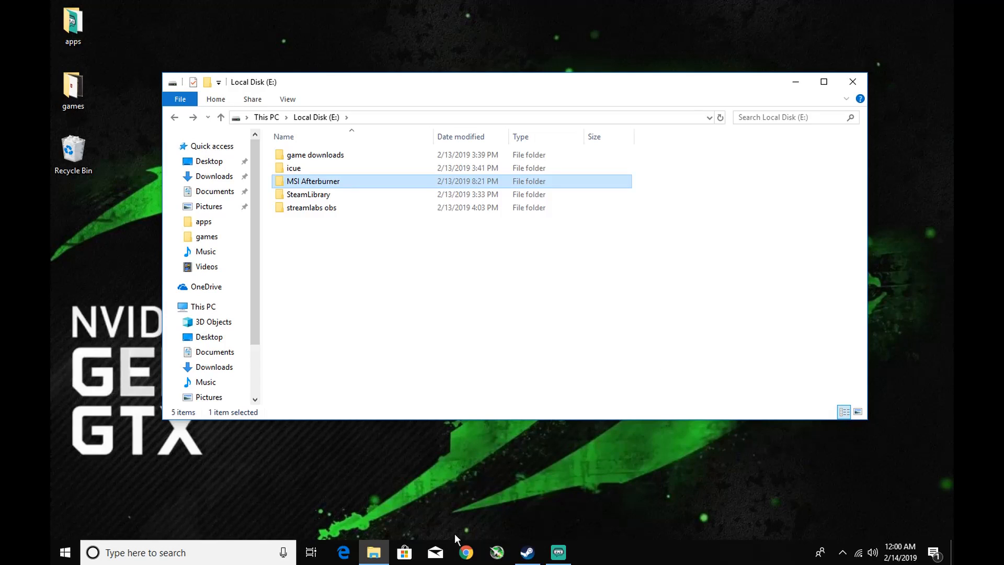
# Step: Open Amazon in Chrome and search the store for "a400 120gb"
pyautogui.click(466, 552)
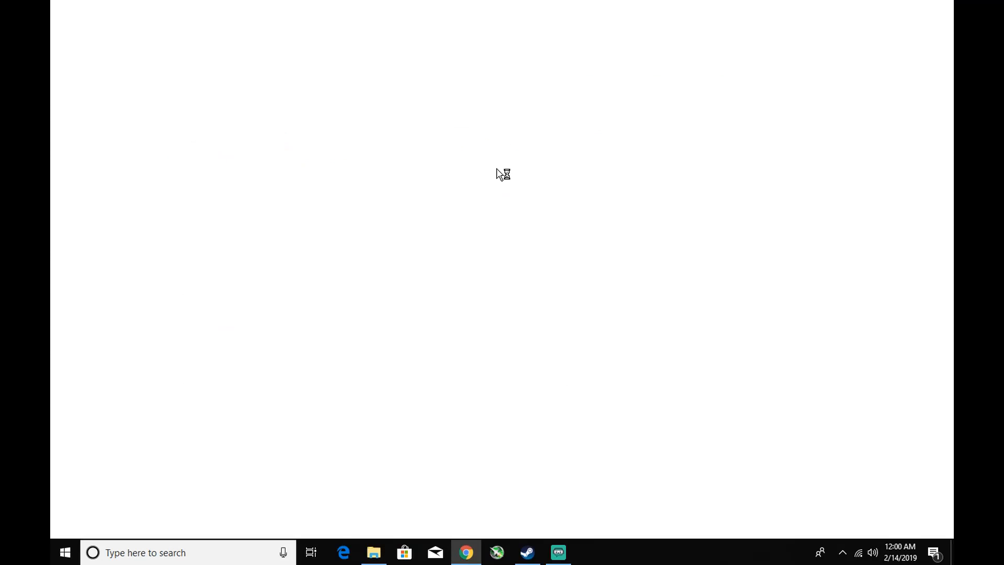
pyautogui.write('amazon')
pyautogui.press('Return')
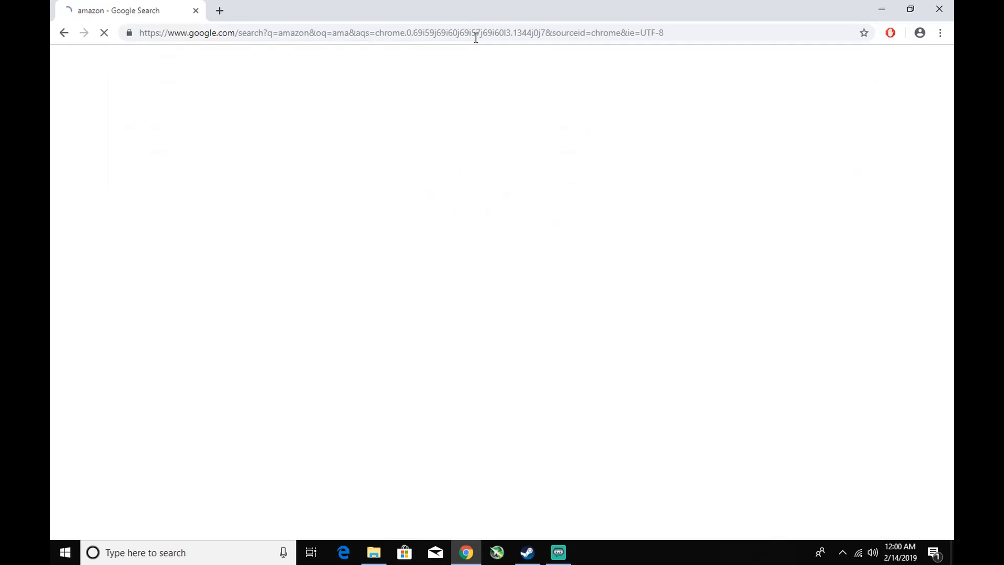
pyautogui.click(283, 169)
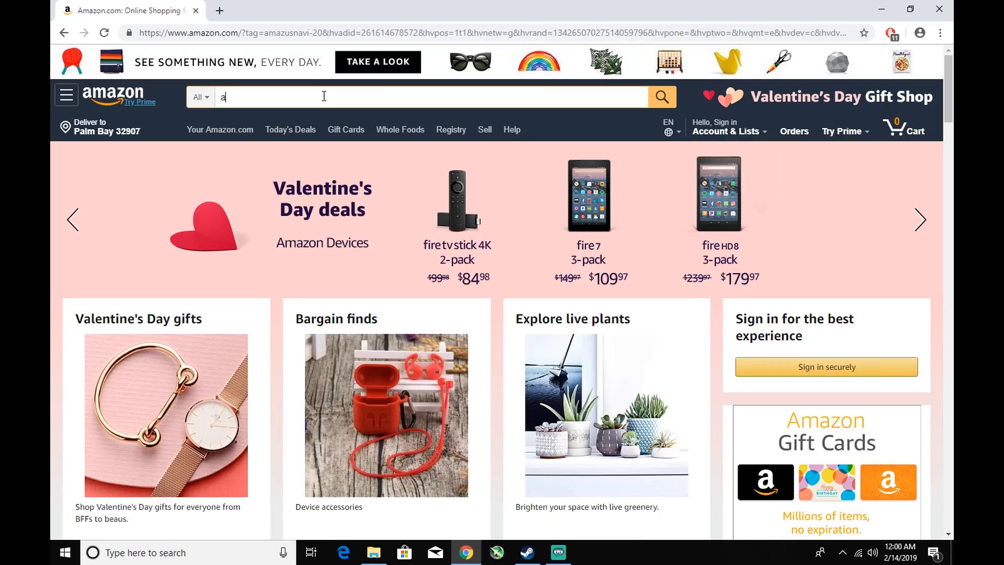
pyautogui.write('400')
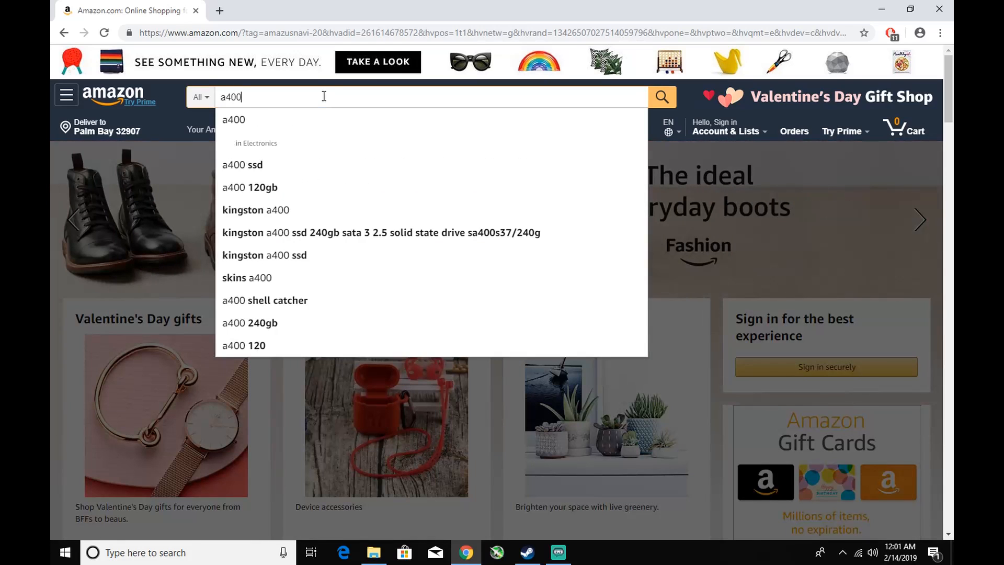
pyautogui.click(287, 188)
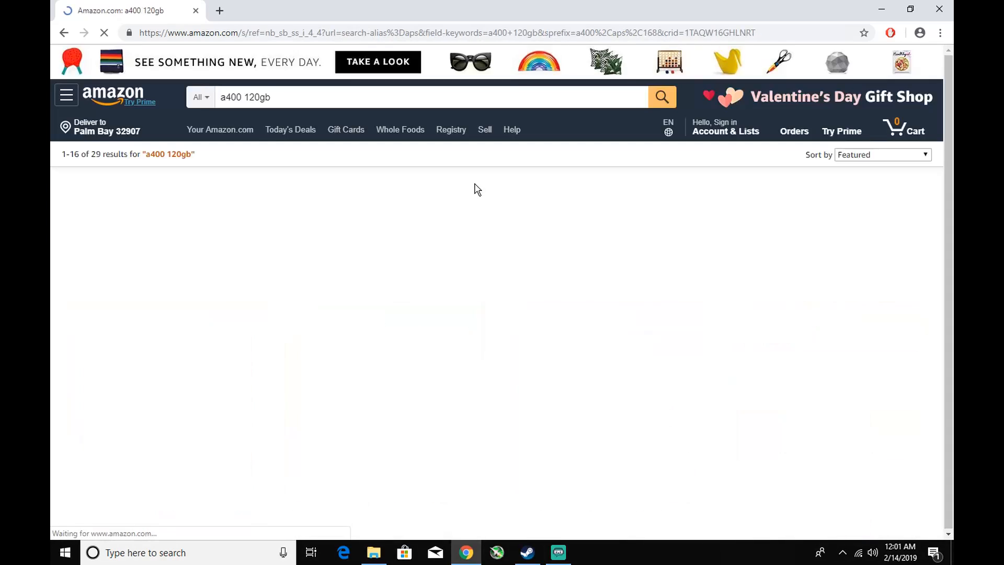
# Step: Open the Kingston A400 SSD listing from the search results and choose the 120G capacity
pyautogui.scroll(-3, 419, 314)
pyautogui.click(355, 65)
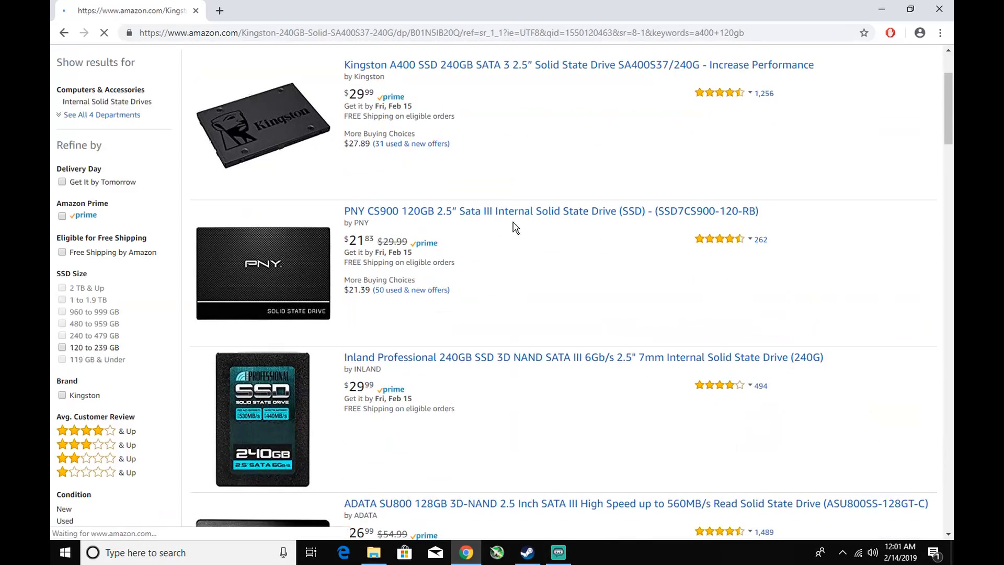
pyautogui.scroll(-2, 497, 330)
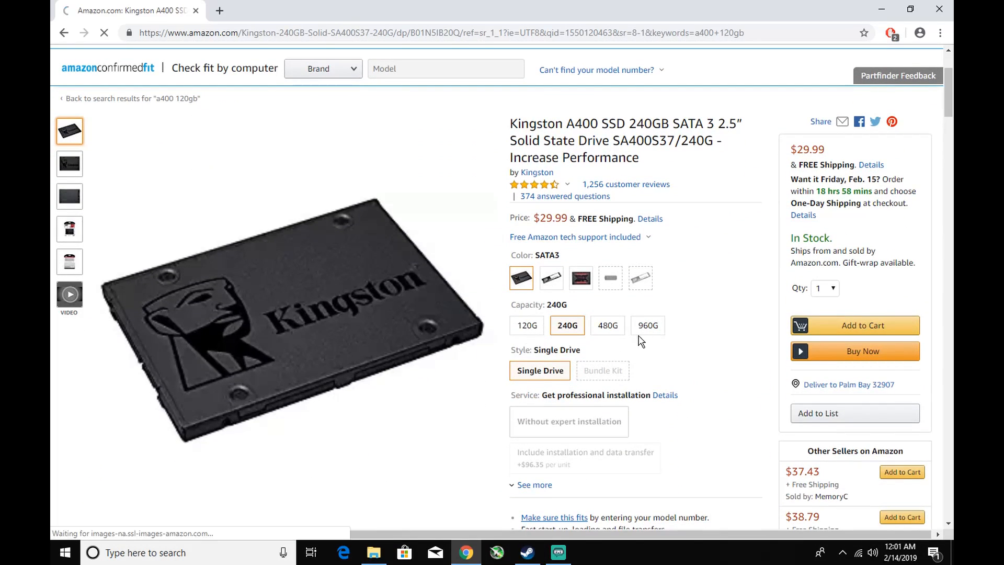
pyautogui.scroll(-2, 641, 367)
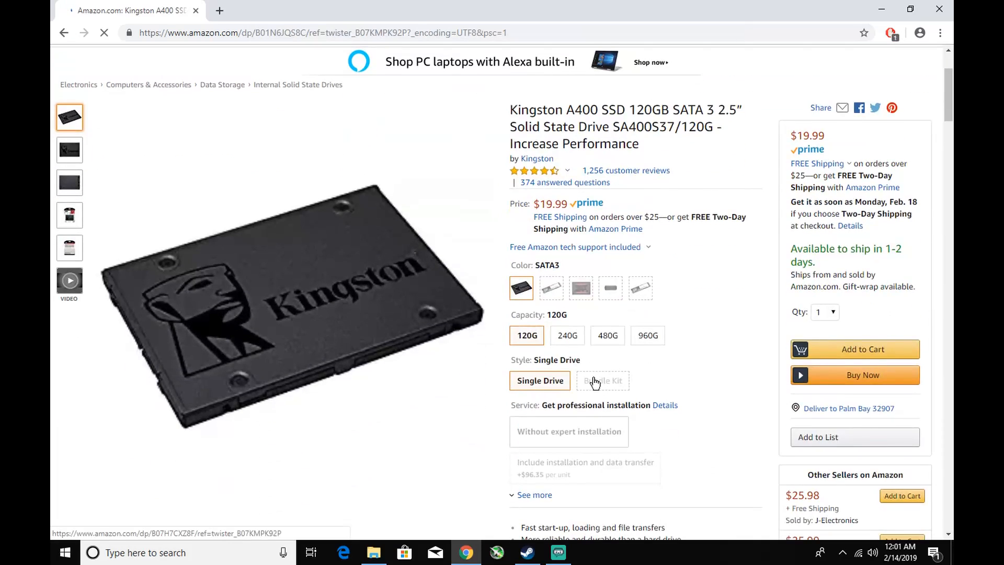
# Step: Switch the listing to the Bundle Kit style and view the HyperX Fury RGB SSD product images
pyautogui.click(595, 382)
pyautogui.scroll(-2, 722, 377)
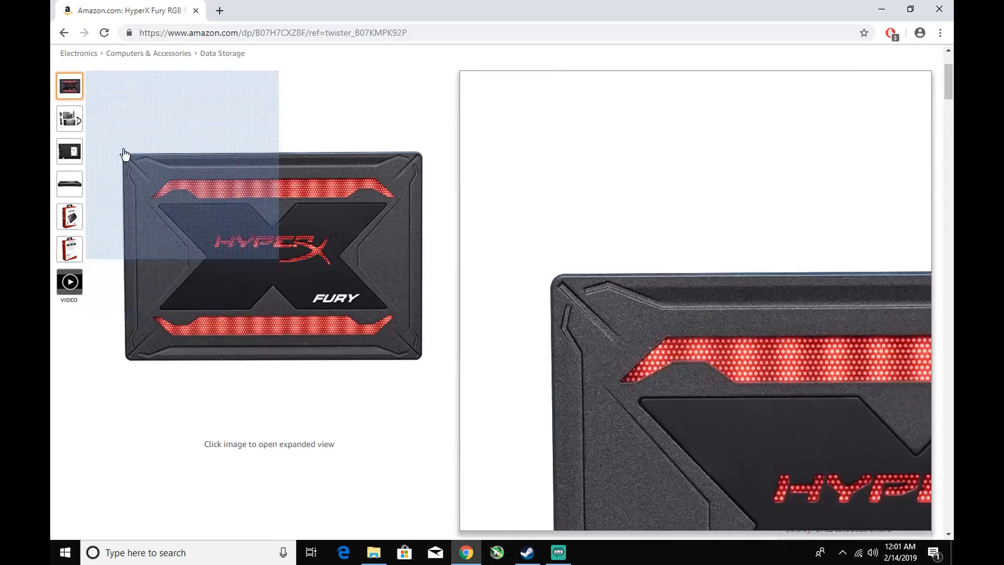
pyautogui.moveTo(75, 149)
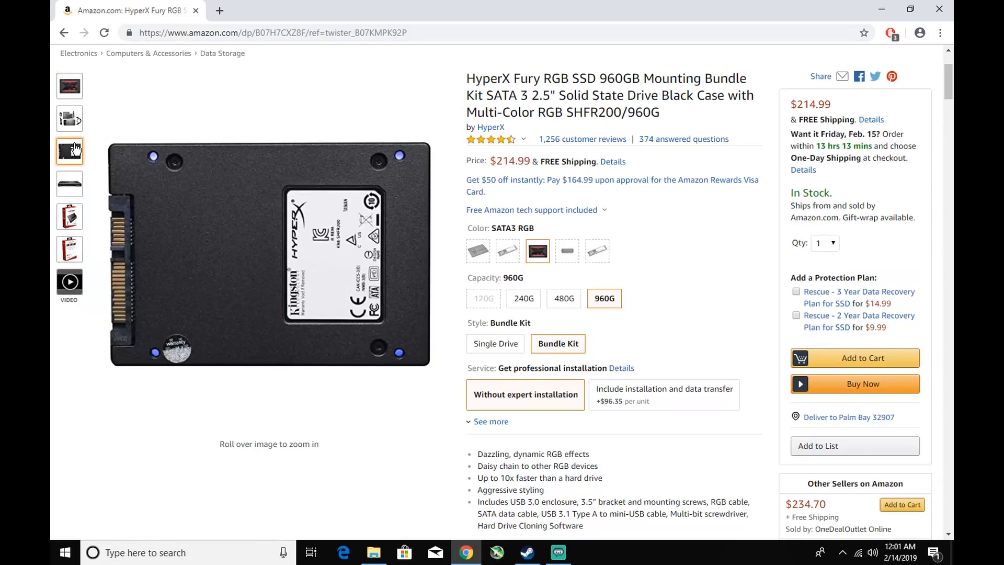
pyautogui.moveTo(73, 119)
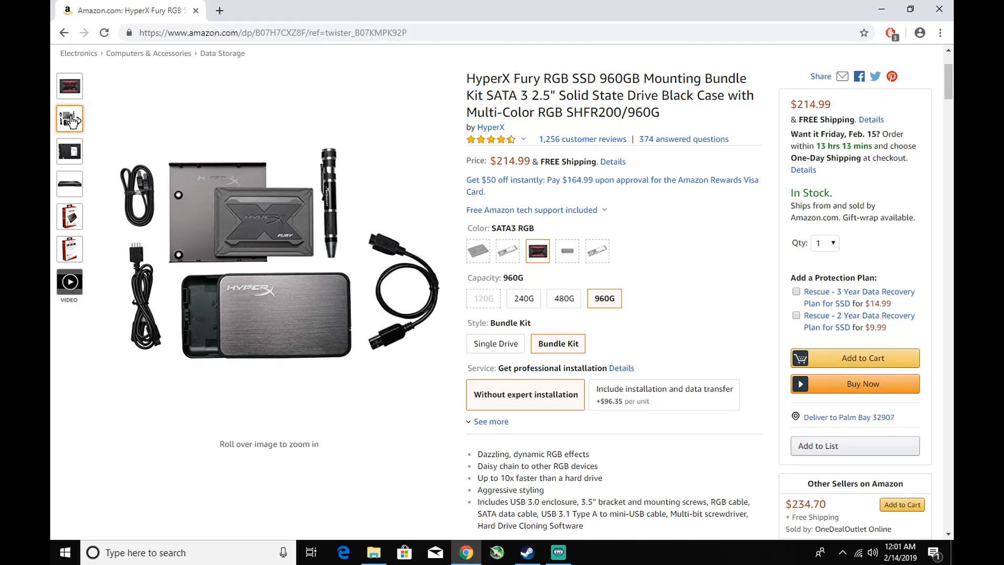
pyautogui.moveTo(73, 250)
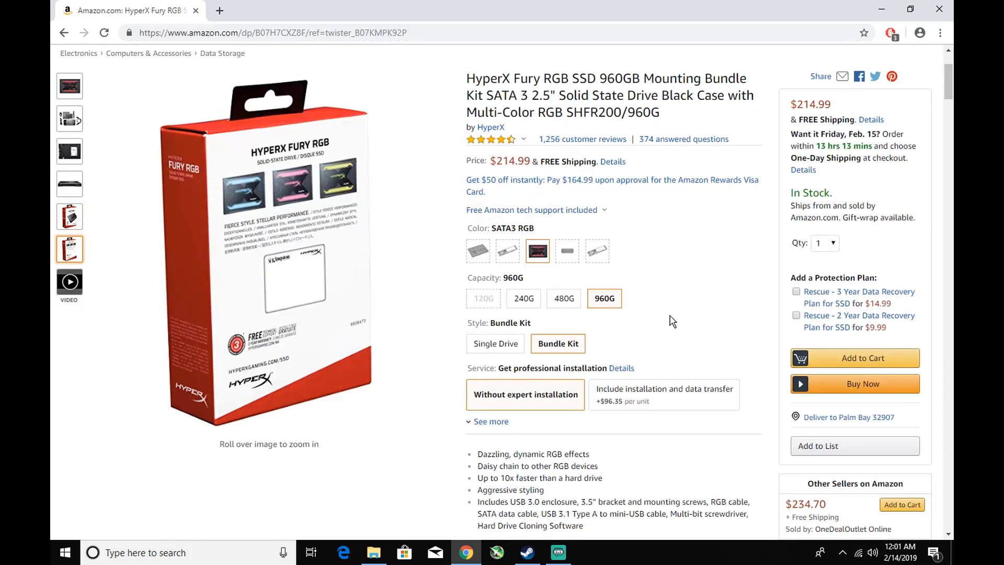
# Step: Choose the 240G capacity of the HyperX Fury RGB bundle kit and look through its product page
pyautogui.click(524, 298)
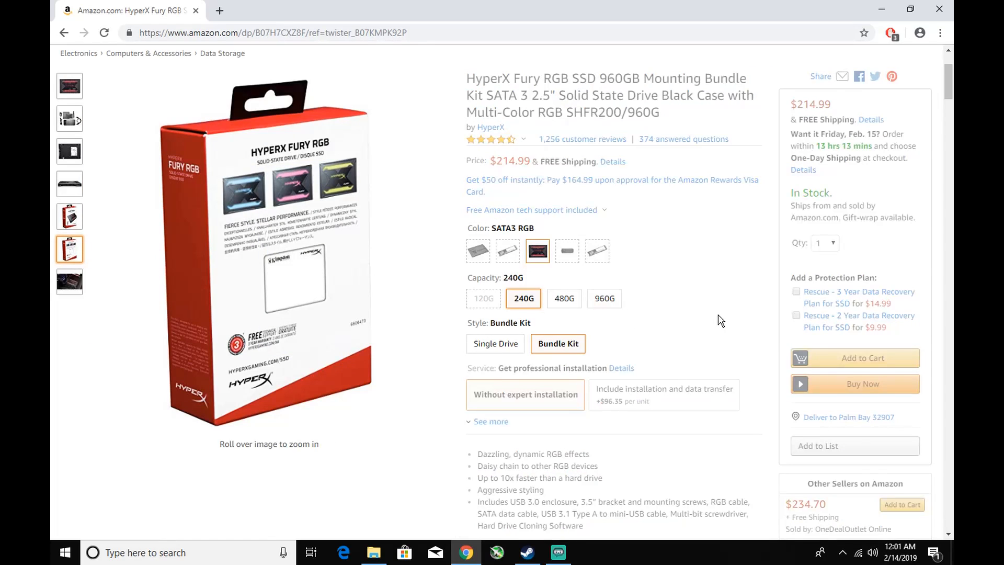
pyautogui.scroll(-12, 721, 320)
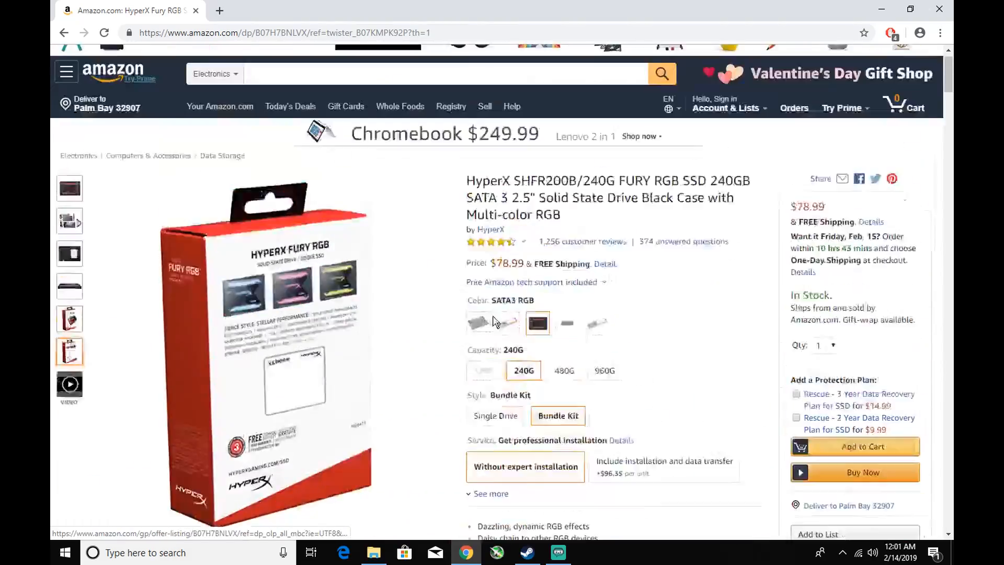
pyautogui.scroll(-6, 329, 292)
pyautogui.scroll(6, 265, 417)
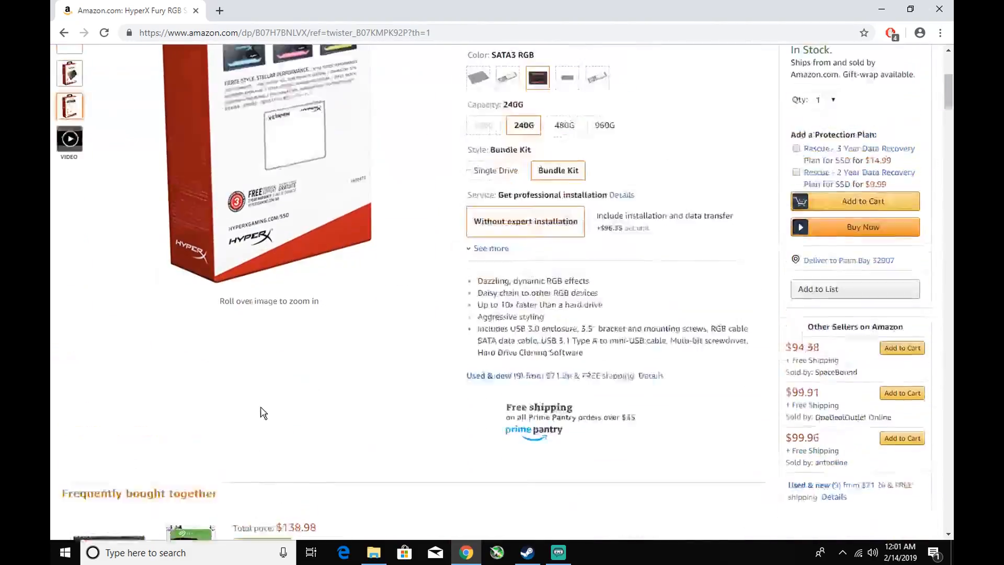
pyautogui.moveTo(74, 283)
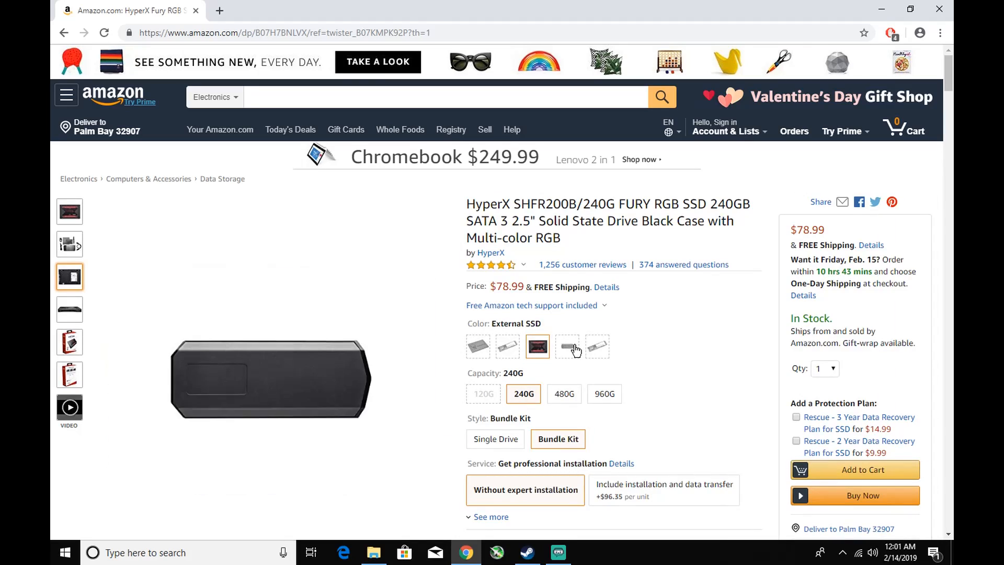
# Step: Switch the listing to the SATA3 drive and on to the Multicolor Kingston A1000 M.2 SSD, and review its description
pyautogui.click(478, 346)
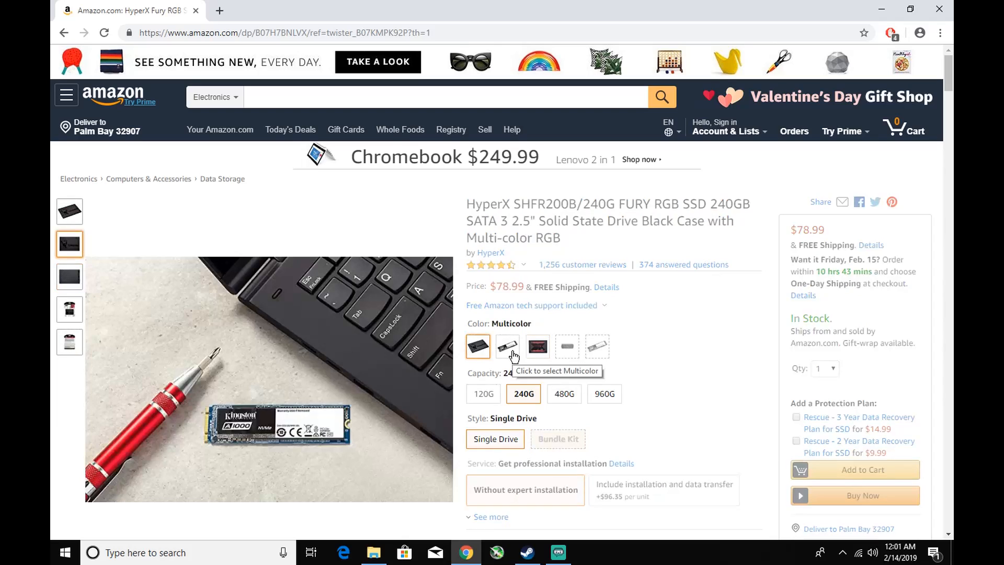
pyautogui.click(506, 392)
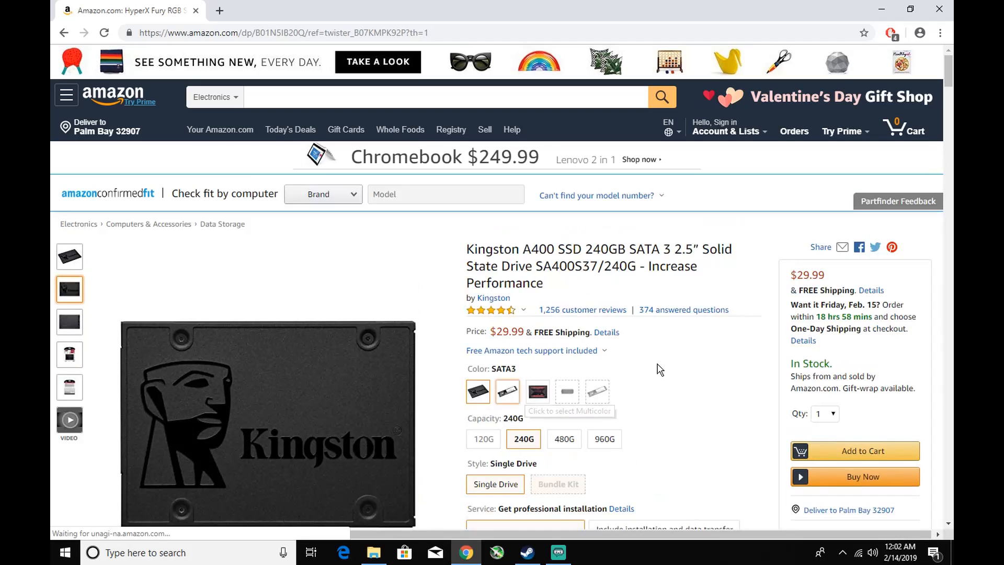
pyautogui.scroll(-4, 627, 361)
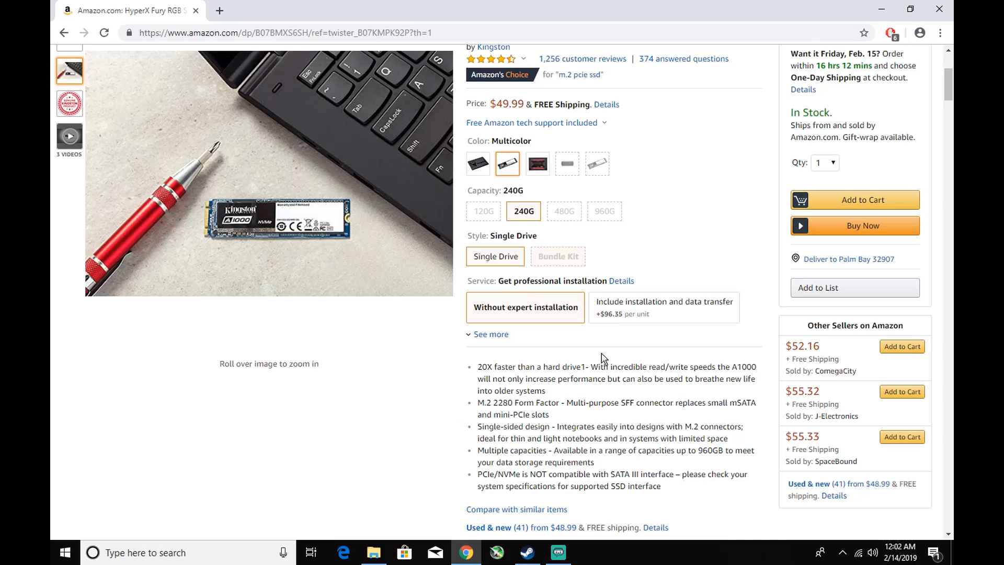
pyautogui.moveTo(291, 253)
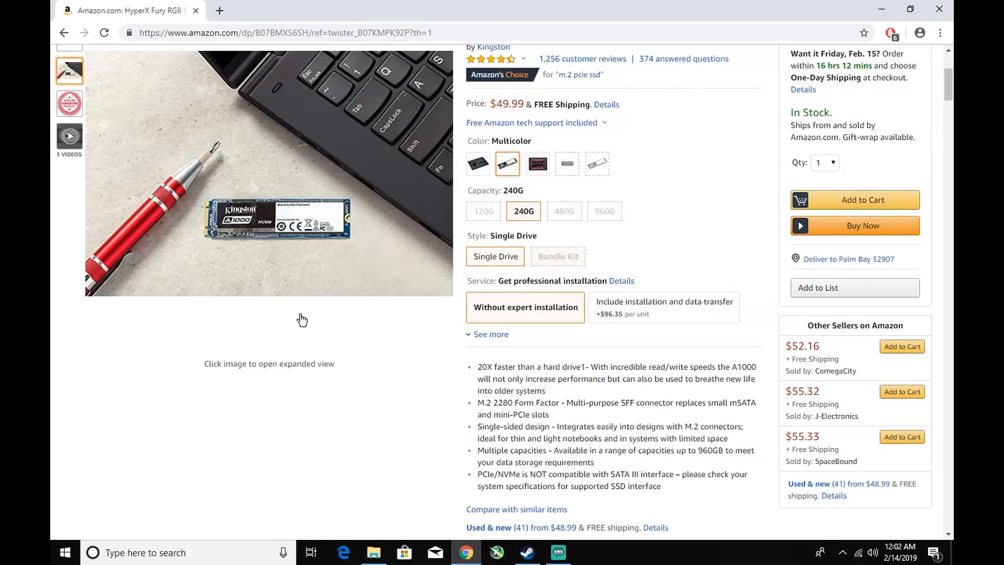
pyautogui.scroll(2, 326, 335)
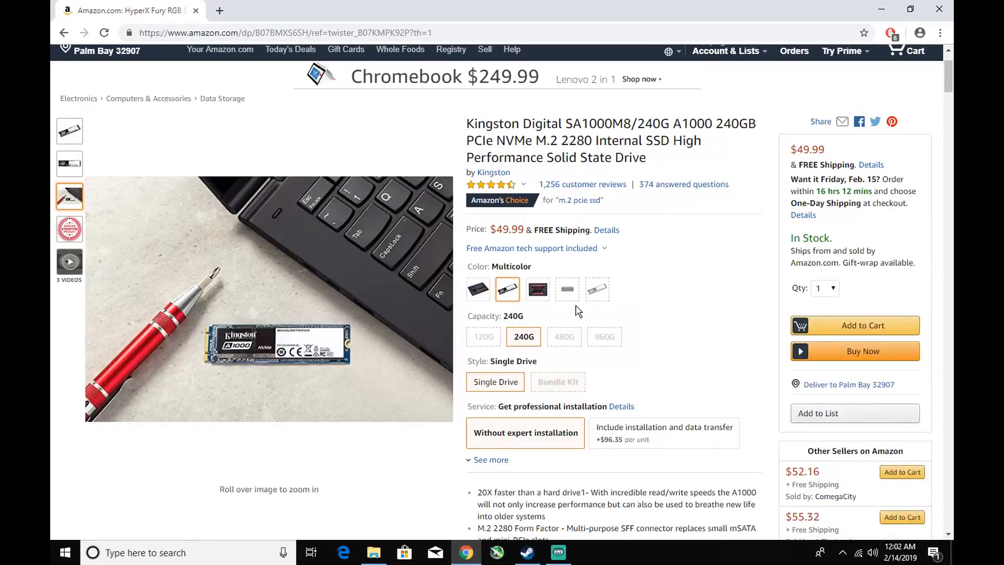
# Step: Show the External SSD variant of the listing and choose its 960G capacity
pyautogui.click(595, 289)
pyautogui.click(574, 296)
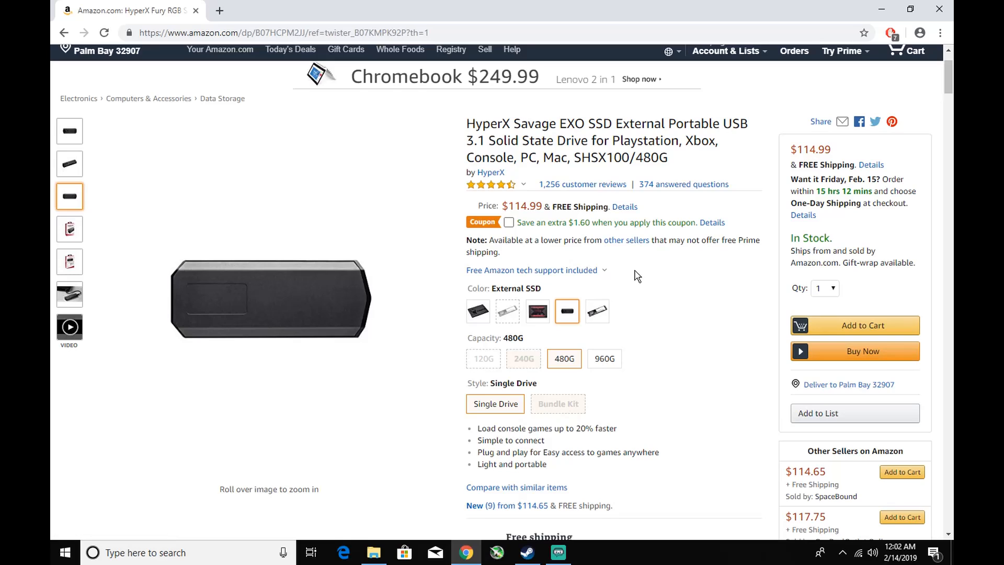
pyautogui.click(605, 359)
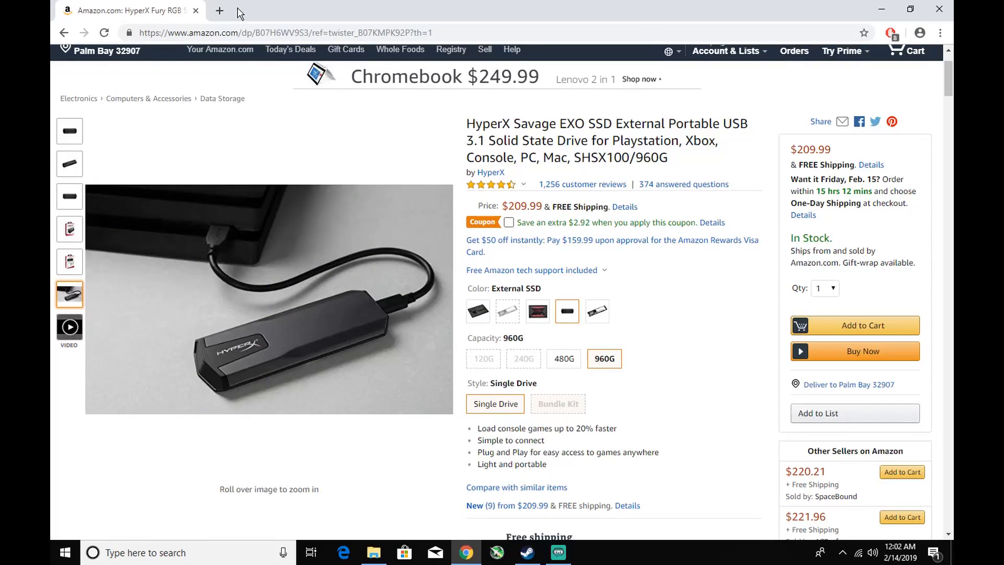
# Step: Close the Amazon tab in Chrome and the File Explorer window
pyautogui.click(196, 11)
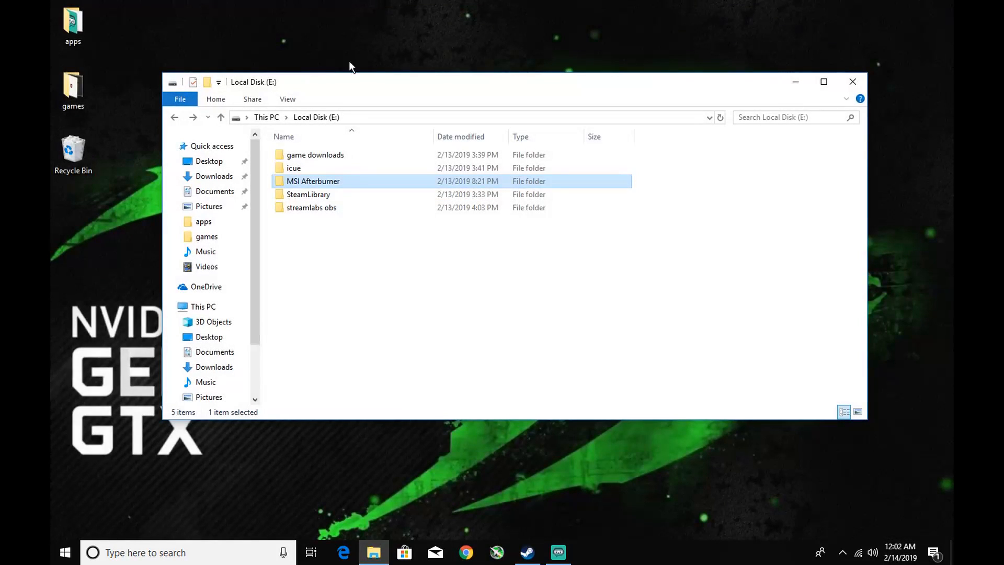
pyautogui.click(852, 75)
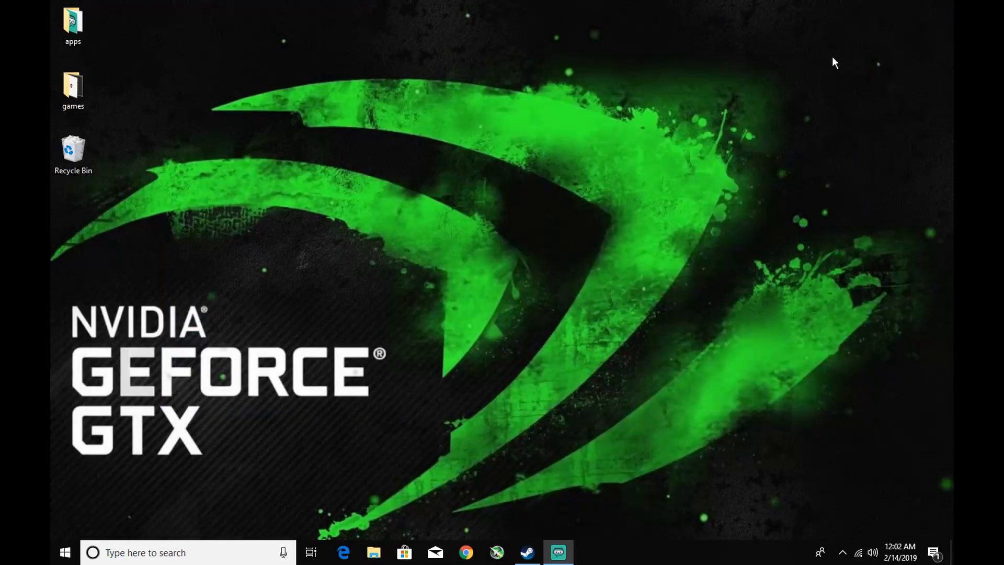